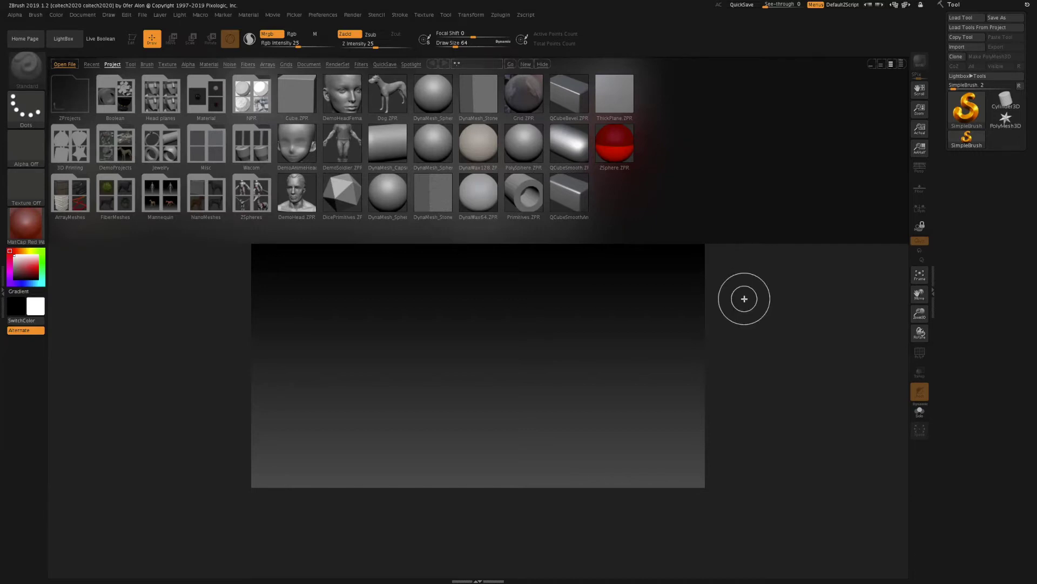
Step: Hide LightBox and turn off the proportion constraint for the document size
{"action": "key", "text": "comma"}
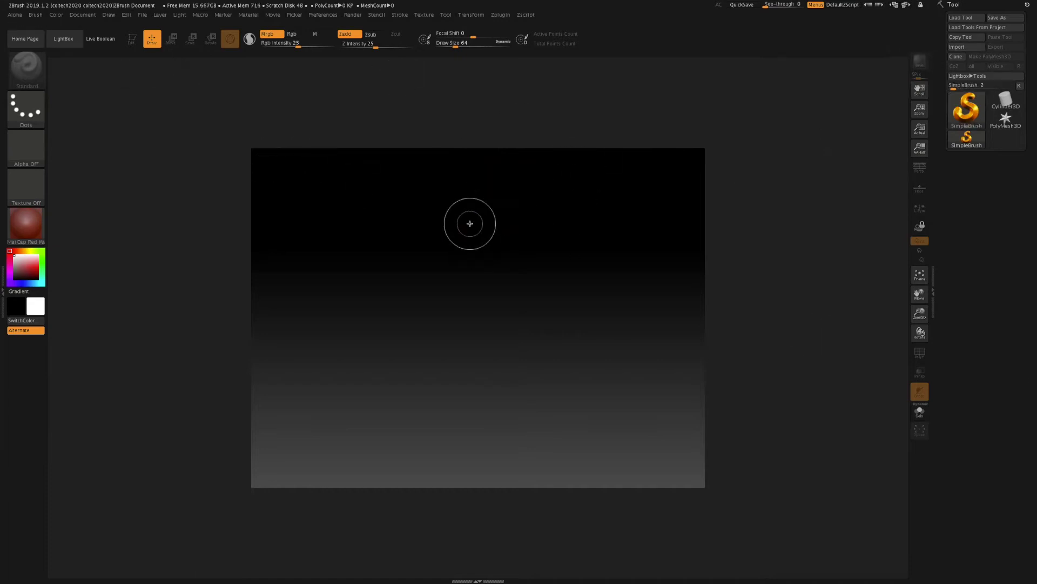
{"action": "left_click", "coordinate": [81, 15]}
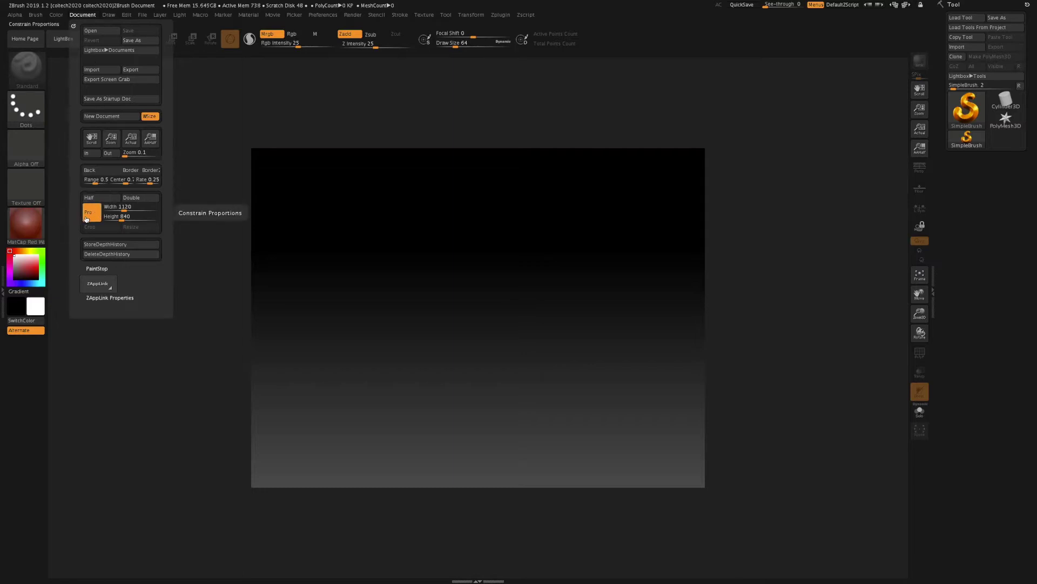
{"action": "left_click", "coordinate": [119, 217]}
{"action": "left_click", "coordinate": [92, 217]}
Step: Resize the document to a width of 1024 and a height of 1024
{"action": "left_click", "coordinate": [124, 210]}
{"action": "key", "text": "Tab"}
{"action": "key", "text": "Tab"}
{"action": "key", "text": "Tab"}
{"action": "key", "text": "Tab"}
{"action": "key", "text": "Tab"}
{"action": "key", "text": "Tab"}
{"action": "key", "text": "Tab"}
{"action": "key", "text": "Tab"}
{"action": "left_click", "coordinate": [144, 208]}
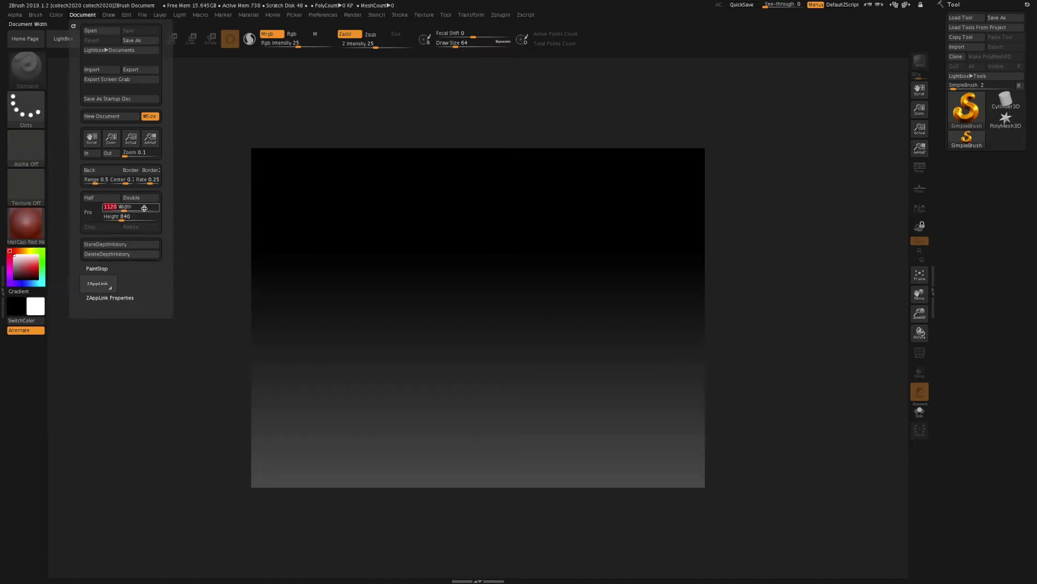
{"action": "type", "text": "1024"}
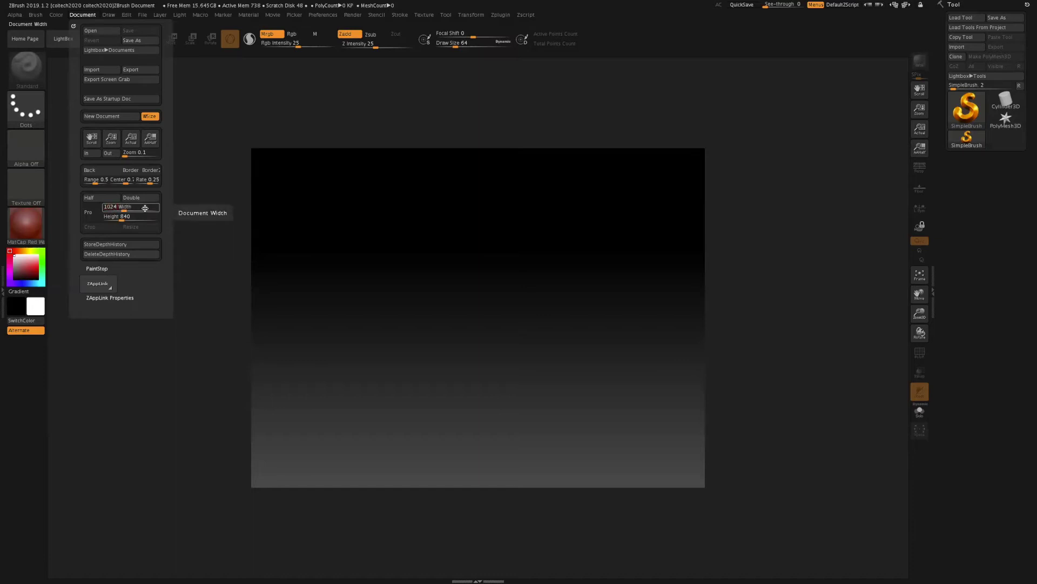
{"action": "key", "text": "Tab"}
{"action": "type", "text": "1024"}
{"action": "left_click", "coordinate": [137, 226]}
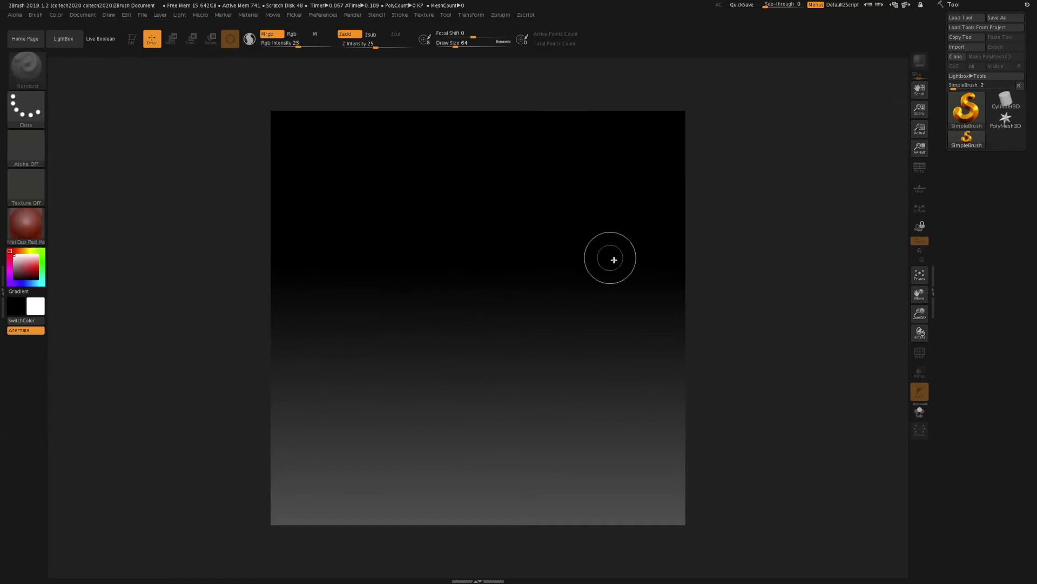
Step: Draw a front-facing Plane3D across most of the canvas and put it into Edit mode
{"action": "left_click", "coordinate": [973, 112]}
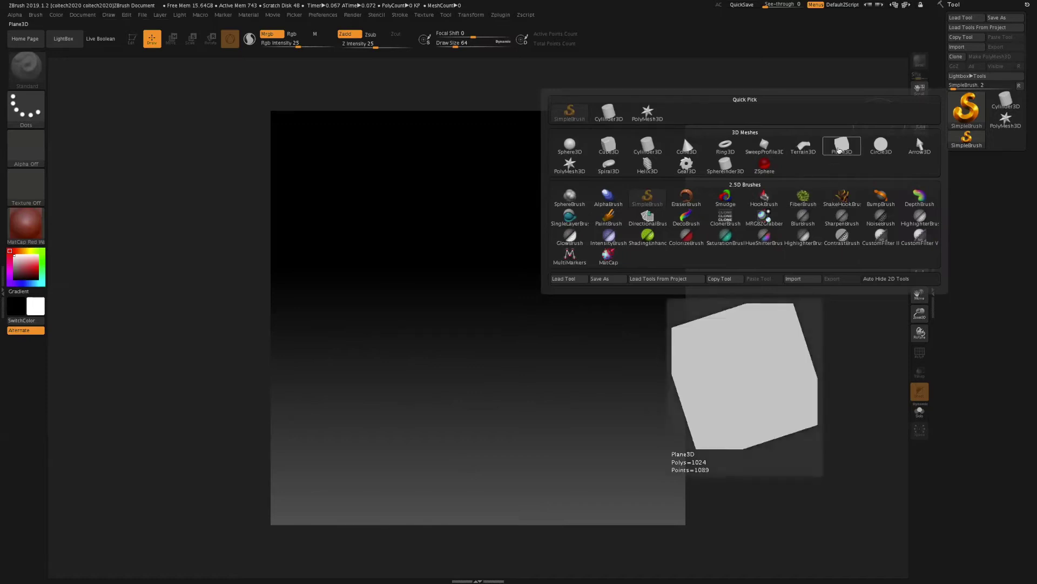
{"action": "left_click", "coordinate": [839, 146]}
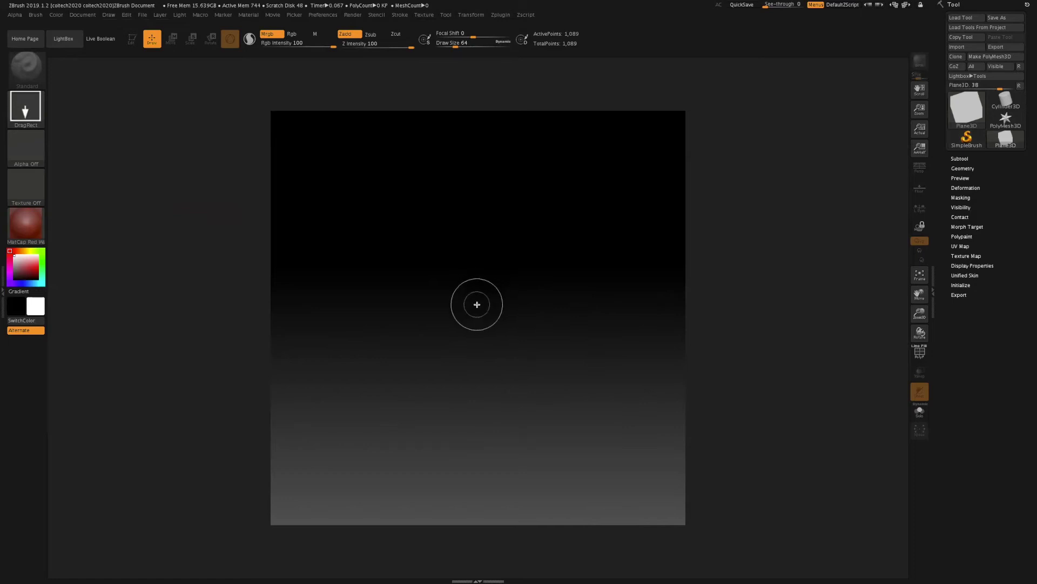
{"action": "mouse_move", "coordinate": [477, 305]}
{"action": "left_mouse_down"}
{"action": "mouse_move", "coordinate": [537, 422]}
{"action": "mouse_move", "coordinate": [544, 466]}
{"action": "mouse_move", "coordinate": [497, 503]}
{"action": "mouse_move", "coordinate": [477, 505]}
{"action": "mouse_move", "coordinate": [479, 557]}
{"action": "left_mouse_up"}
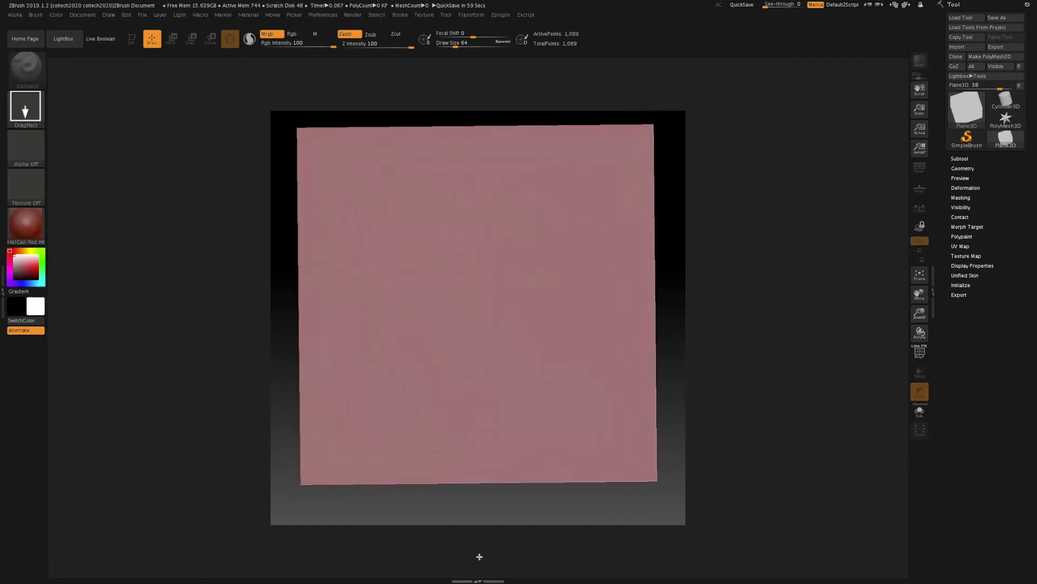
{"action": "left_click_drag", "start_coordinate": [479, 556], "coordinate": [515, 578]}
{"action": "key", "text": "t"}
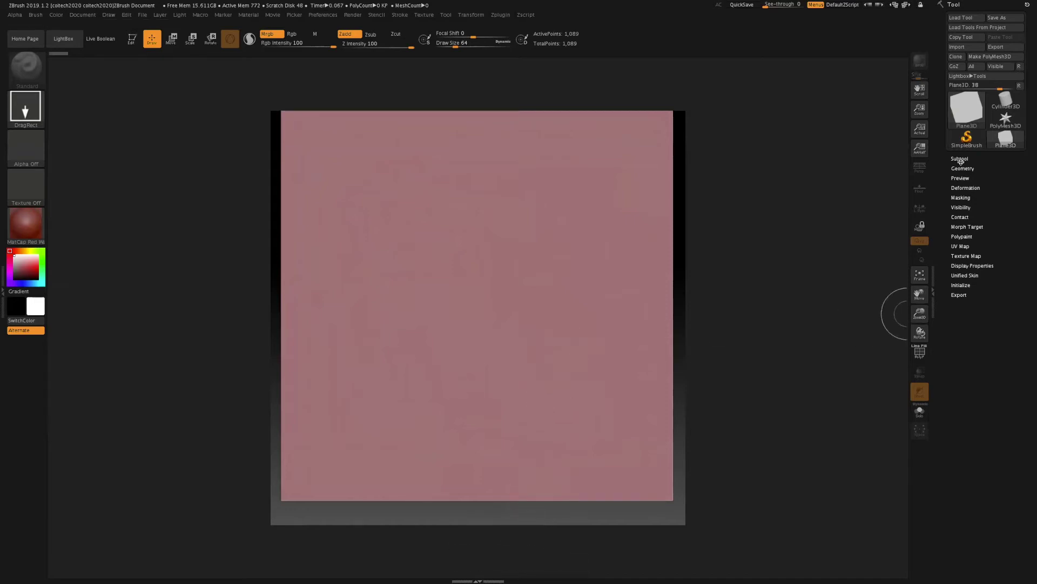
{"action": "left_click", "coordinate": [131, 38]}
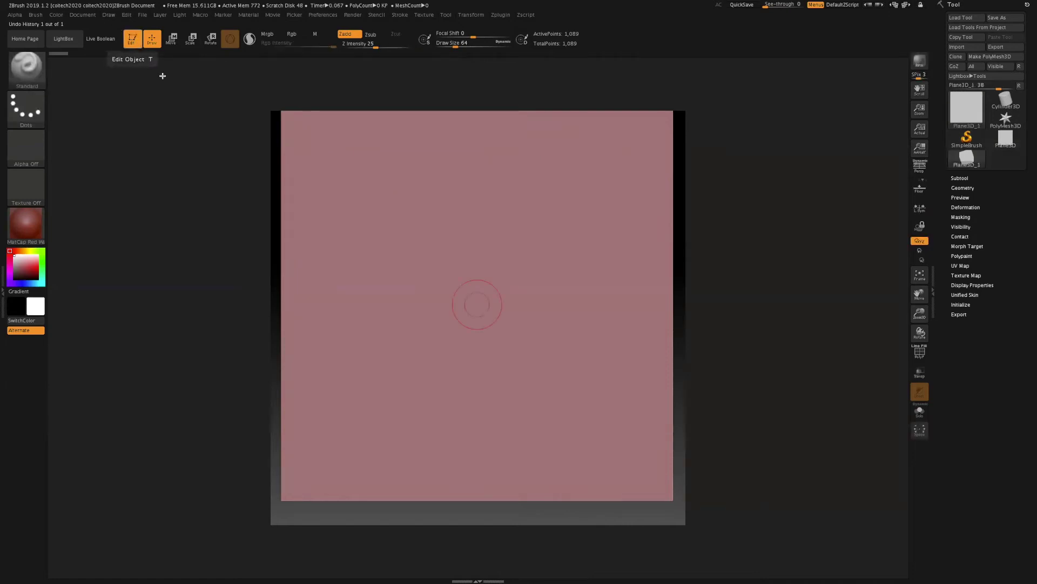
Step: Frame the plane so it fills the square canvas and duplicate it as a second subtool
{"action": "left_click", "coordinate": [964, 178]}
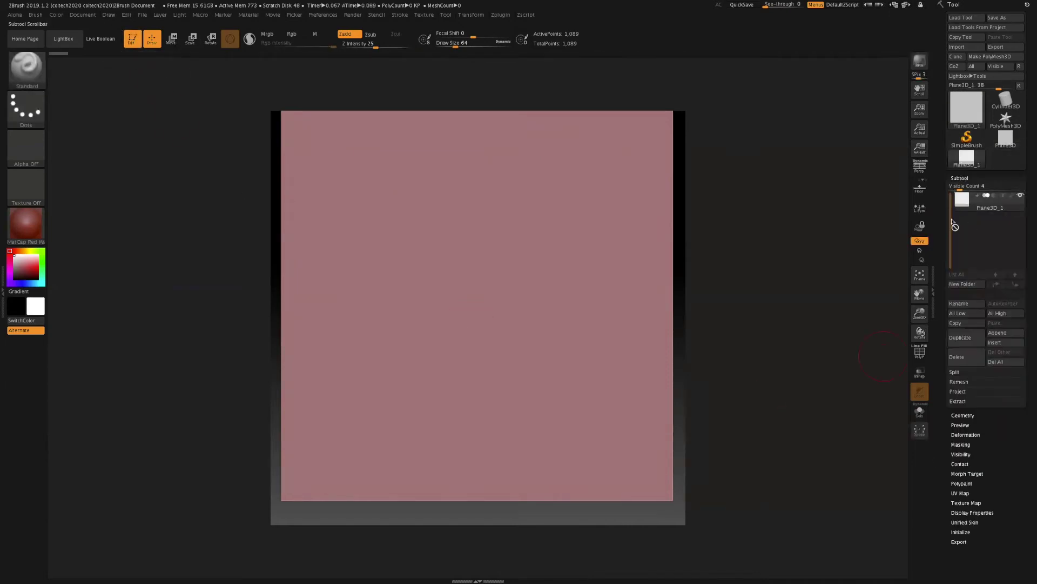
{"action": "key", "text": "f"}
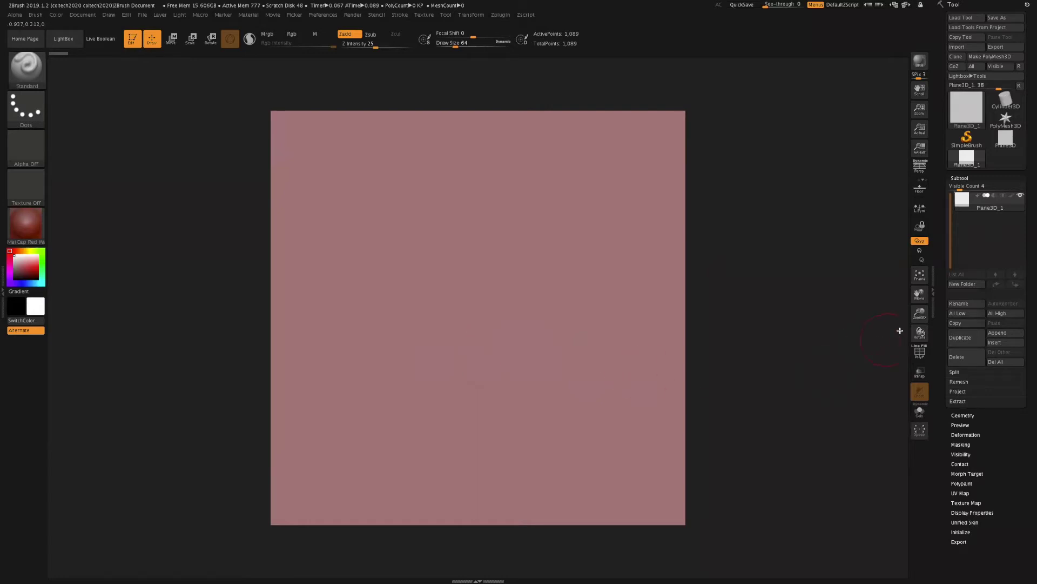
{"action": "mouse_move", "coordinate": [982, 210]}
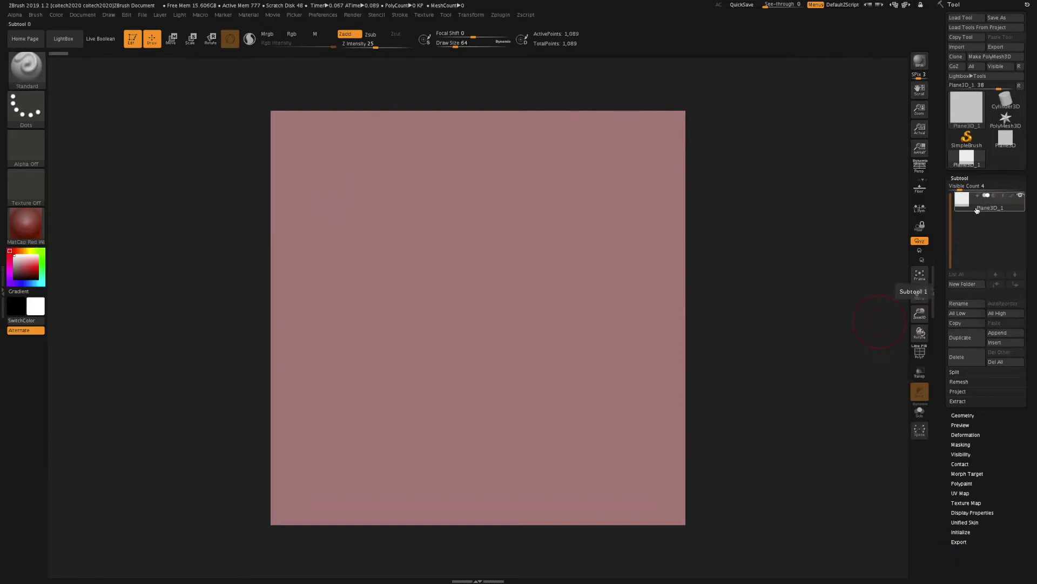
{"action": "left_click", "coordinate": [967, 338]}
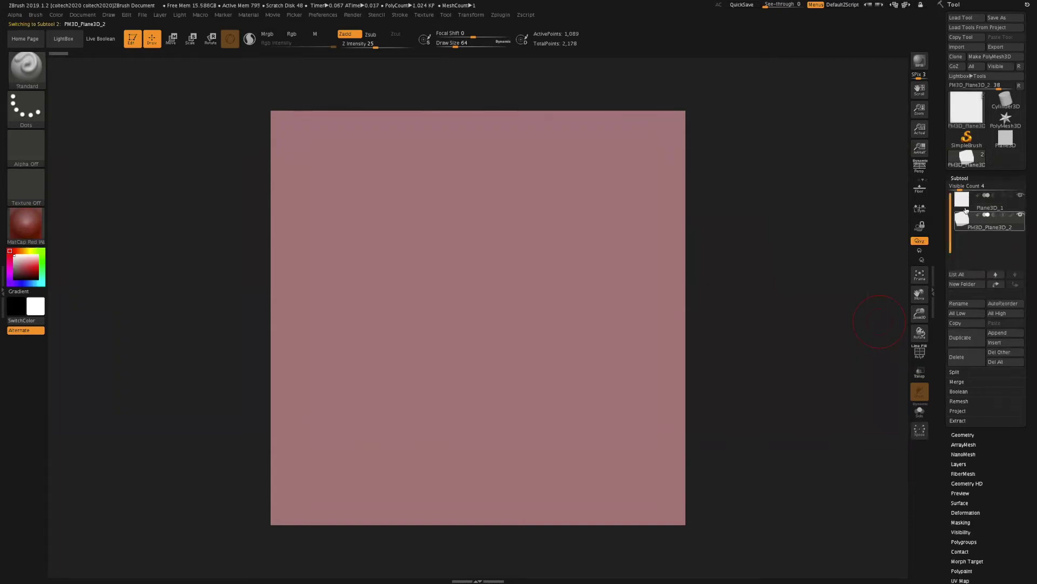
Step: Rename the original plane subtool as "Focus plane"
{"action": "left_click", "coordinate": [989, 201]}
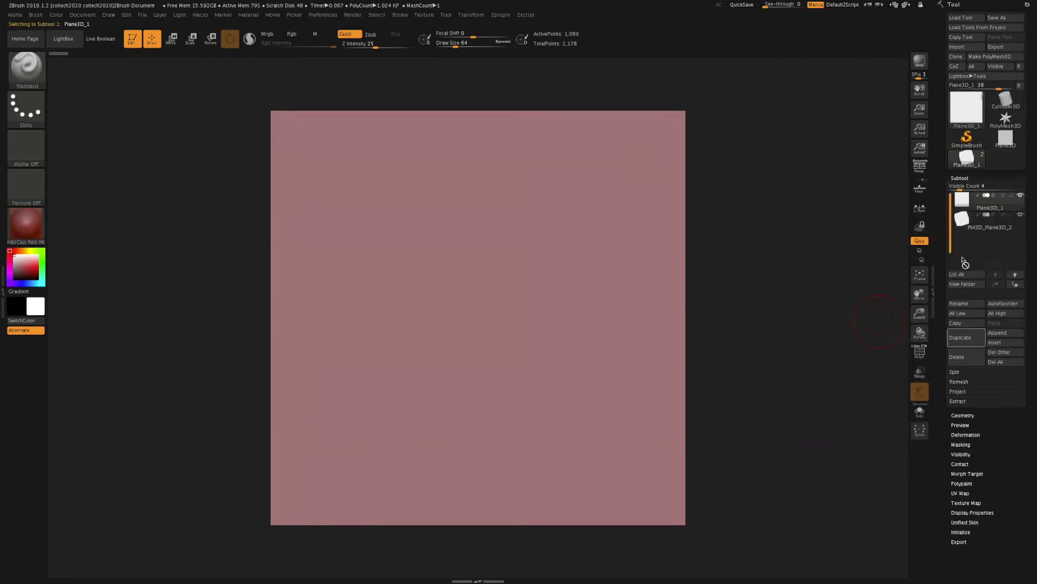
{"action": "left_click", "coordinate": [962, 304]}
{"action": "type", "text": "focus"}
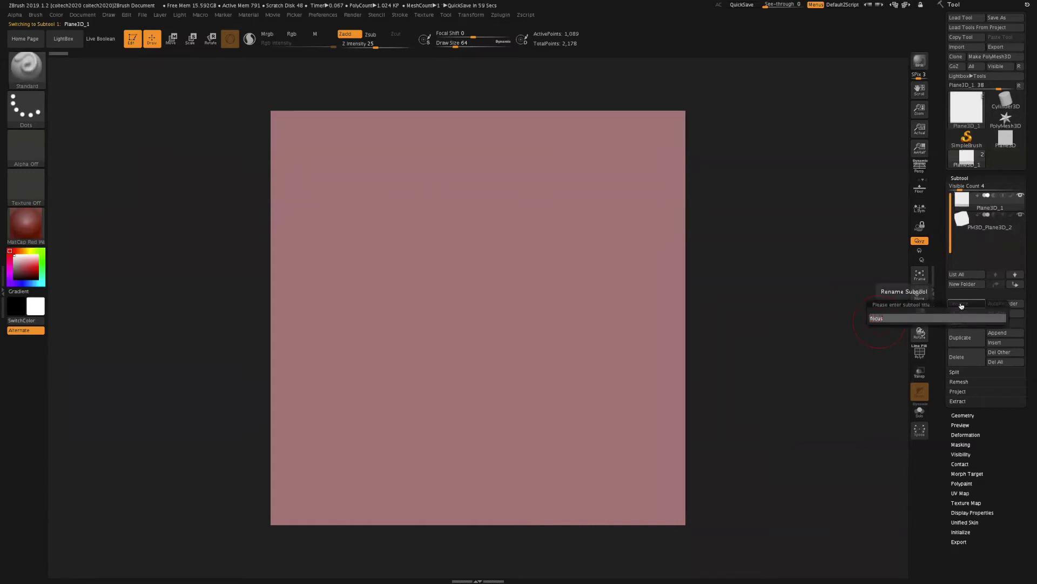
{"action": "type", "text": " plane"}
{"action": "key", "text": "Return"}
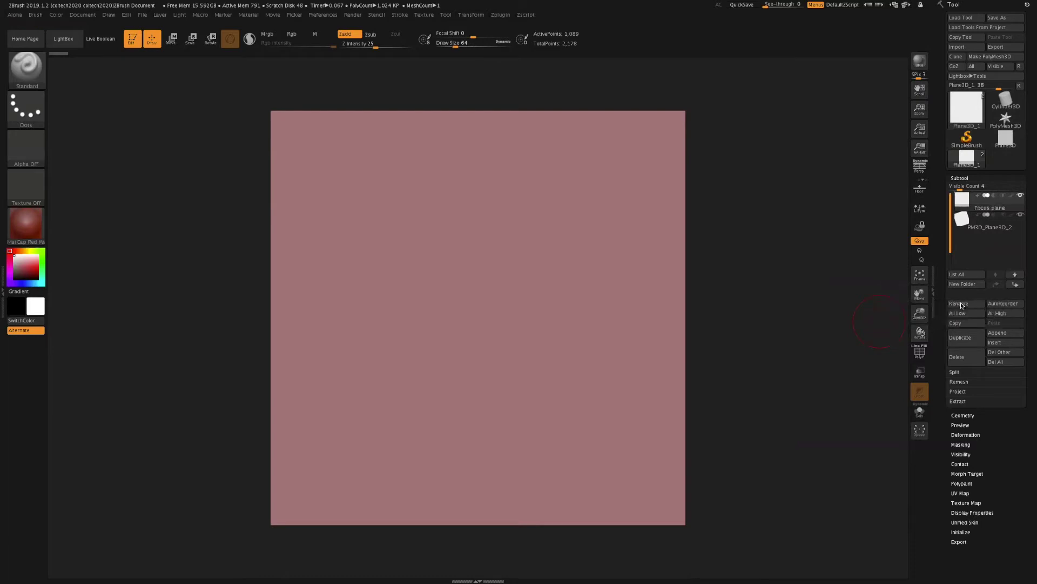
Step: Rename the duplicated plane subtool as "Alpha 01"
{"action": "left_click", "coordinate": [990, 227]}
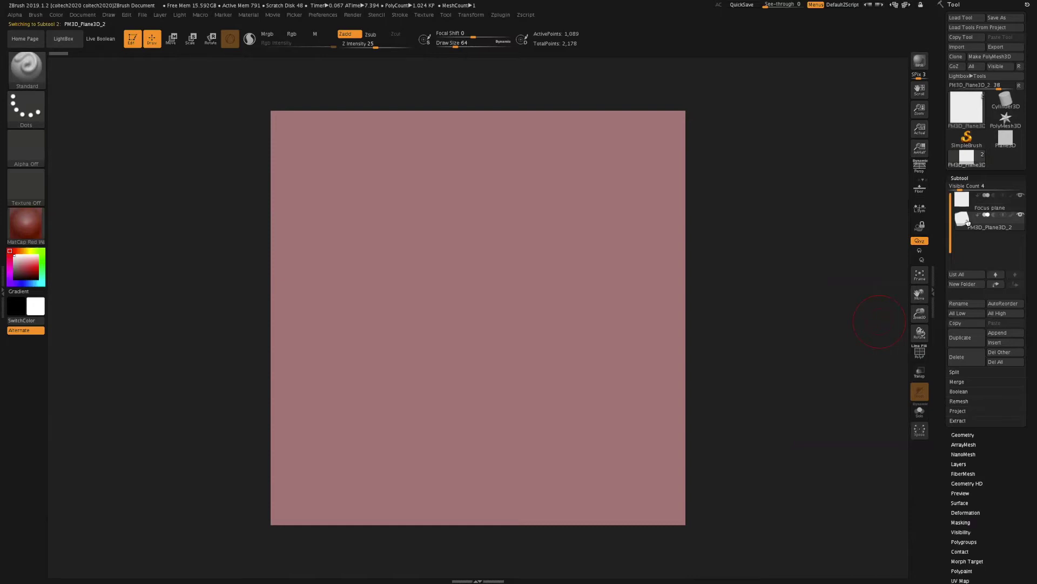
{"action": "left_click", "coordinate": [962, 305]}
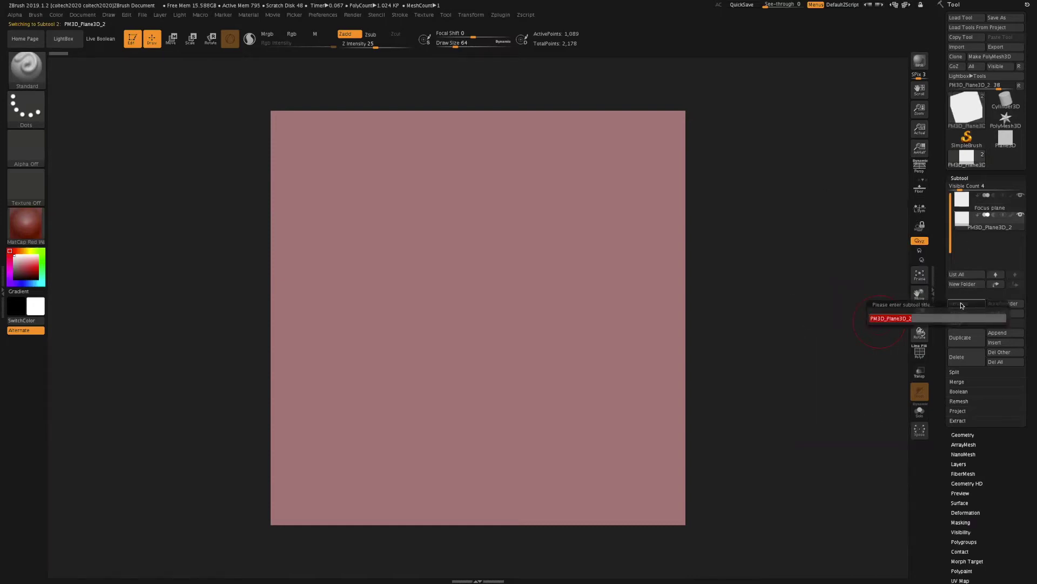
{"action": "key", "text": "BackSpace"}
{"action": "type", "text": "01"}
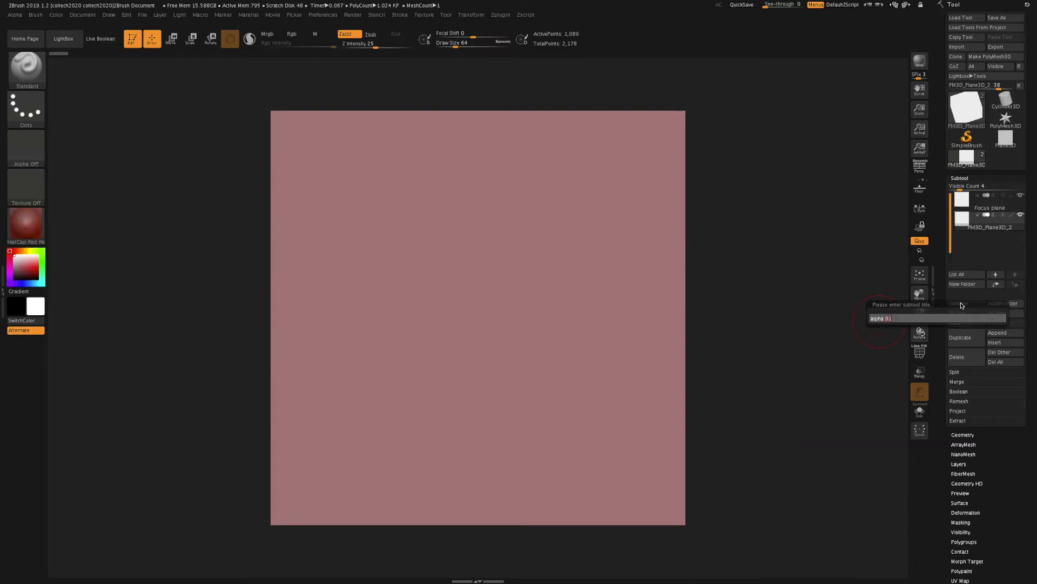
{"action": "key", "text": "Return"}
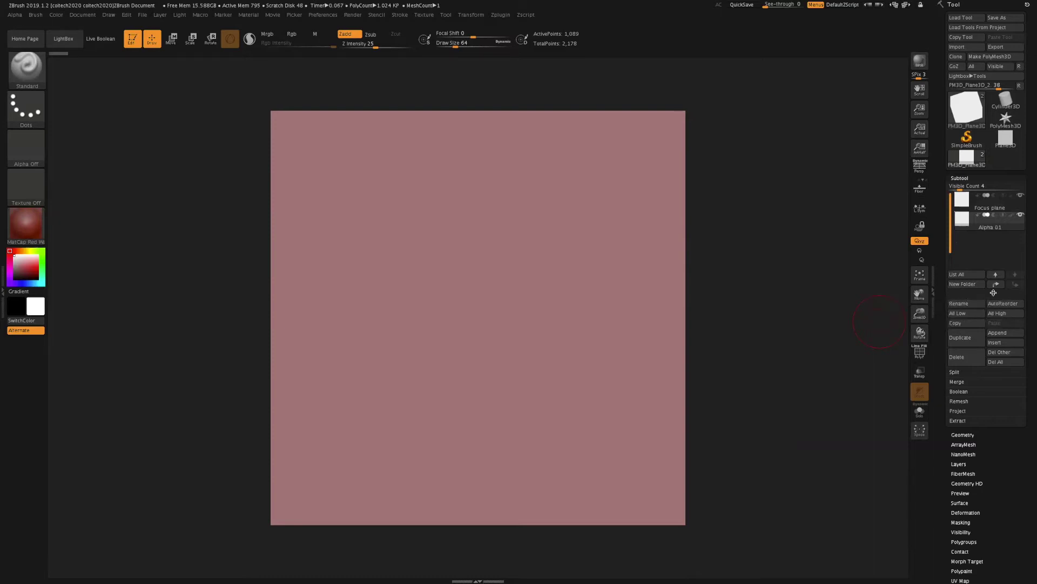
Step: Move the Alpha 01 plane slightly away from the focus plane along its depth axis
{"action": "mouse_move", "coordinate": [972, 206]}
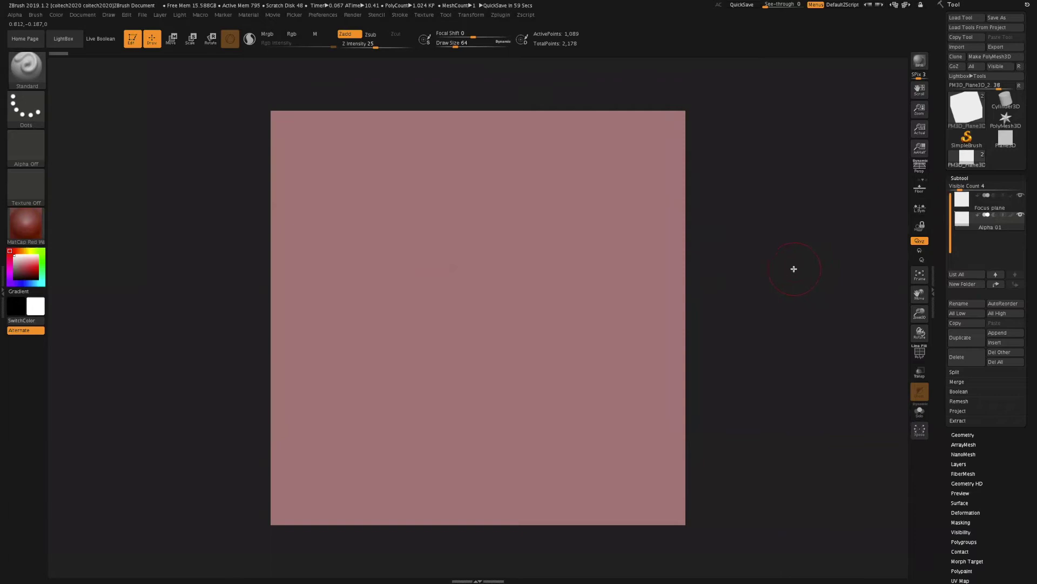
{"action": "mouse_move", "coordinate": [974, 224]}
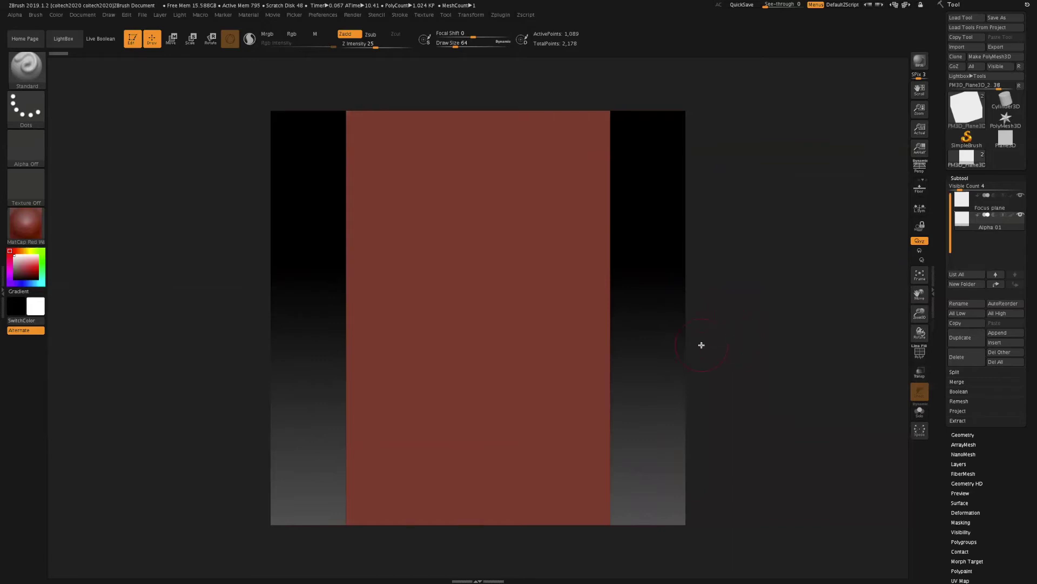
{"action": "key", "text": "w"}
{"action": "left_click_drag", "start_coordinate": [518, 319], "coordinate": [533, 319]}
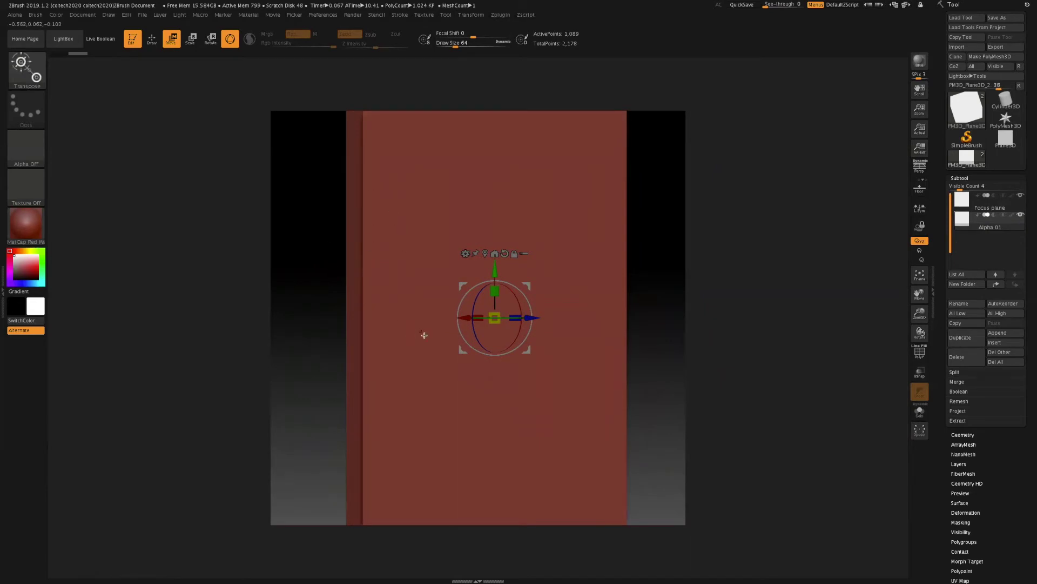
{"action": "mouse_move", "coordinate": [529, 318]}
{"action": "left_mouse_down"}
{"action": "mouse_move", "coordinate": [519, 320]}
{"action": "mouse_move", "coordinate": [550, 323]}
{"action": "mouse_move", "coordinate": [540, 322]}
{"action": "left_mouse_up"}
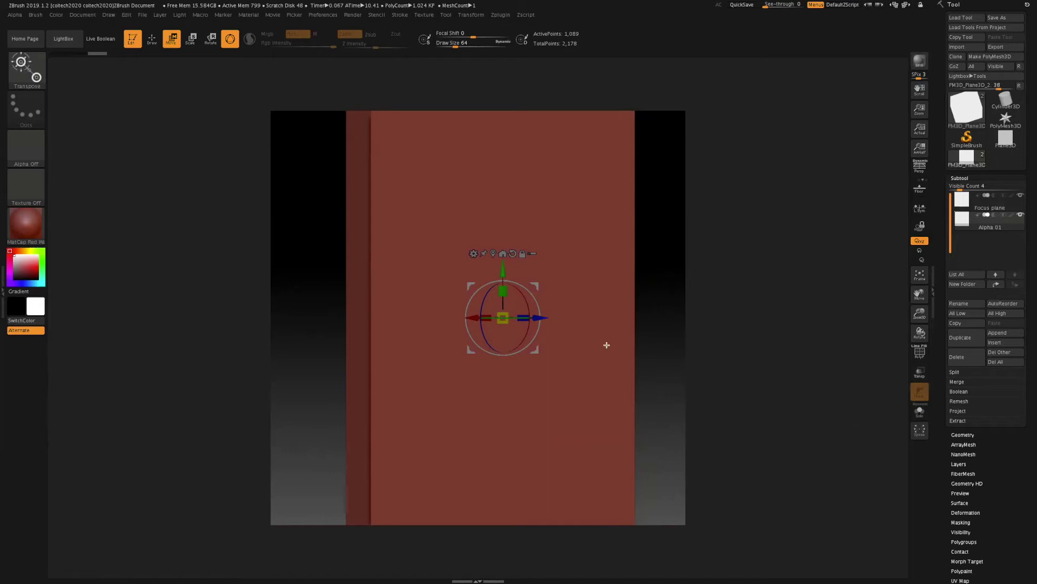
Step: Enlarge the Alpha 01 plane with the Size deformation and return to the subtool list
{"action": "scroll", "coordinate": [1019, 441], "scroll_direction": "down", "scroll_amount": 3}
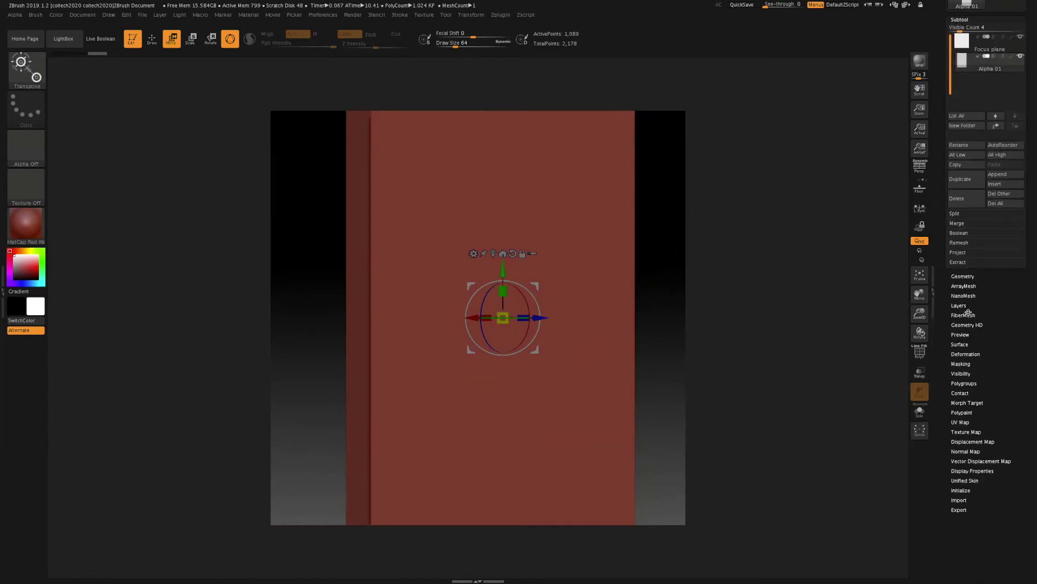
{"action": "left_click", "coordinate": [960, 353]}
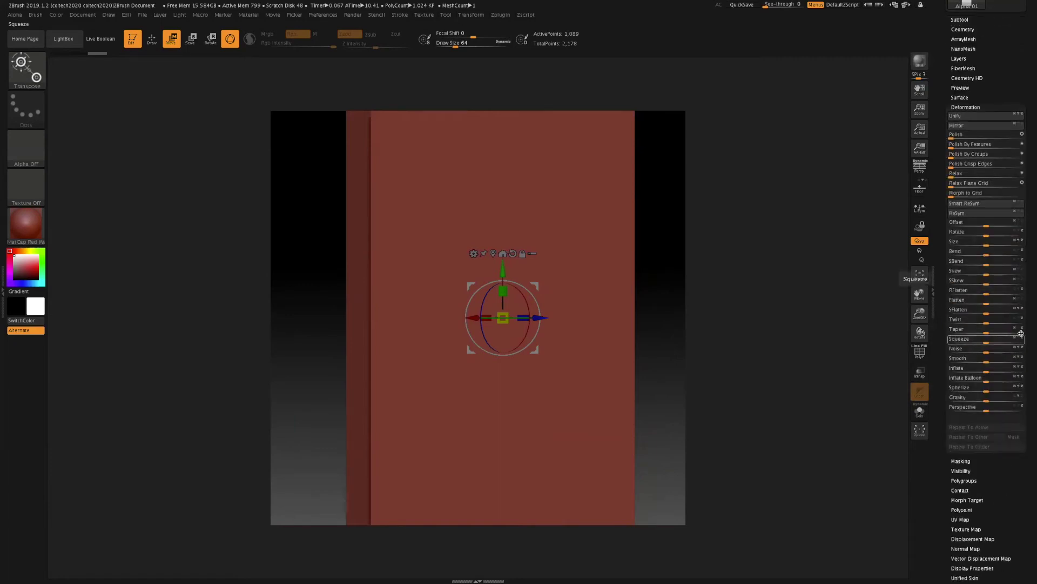
{"action": "scroll", "coordinate": [1031, 344], "scroll_direction": "down", "scroll_amount": 5}
{"action": "scroll", "coordinate": [1031, 343], "scroll_direction": "up", "scroll_amount": 1}
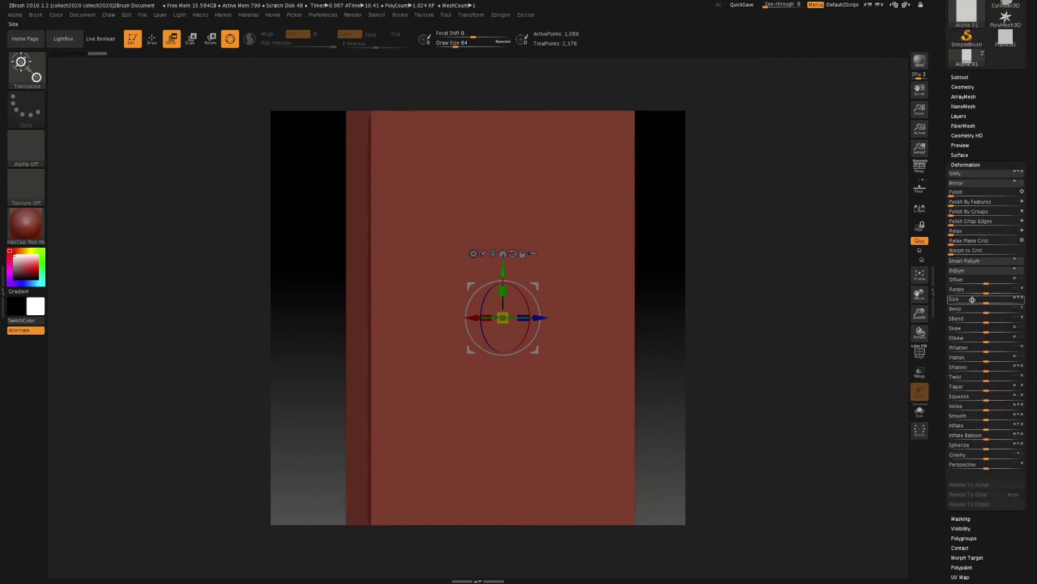
{"action": "left_click_drag", "start_coordinate": [986, 301], "coordinate": [1033, 301]}
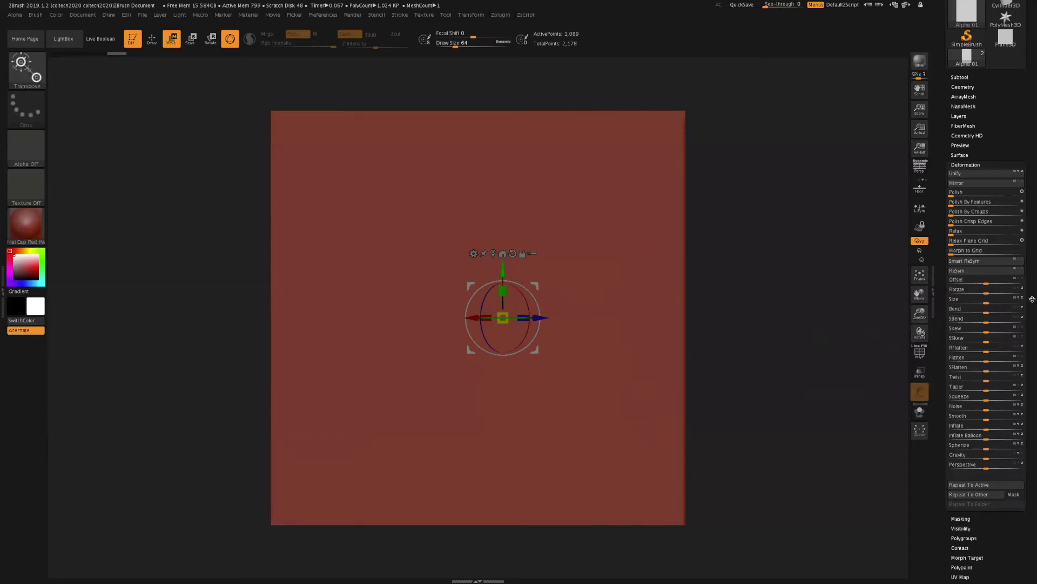
{"action": "scroll", "coordinate": [1033, 335], "scroll_direction": "up", "scroll_amount": 3}
{"action": "left_click", "coordinate": [967, 178]}
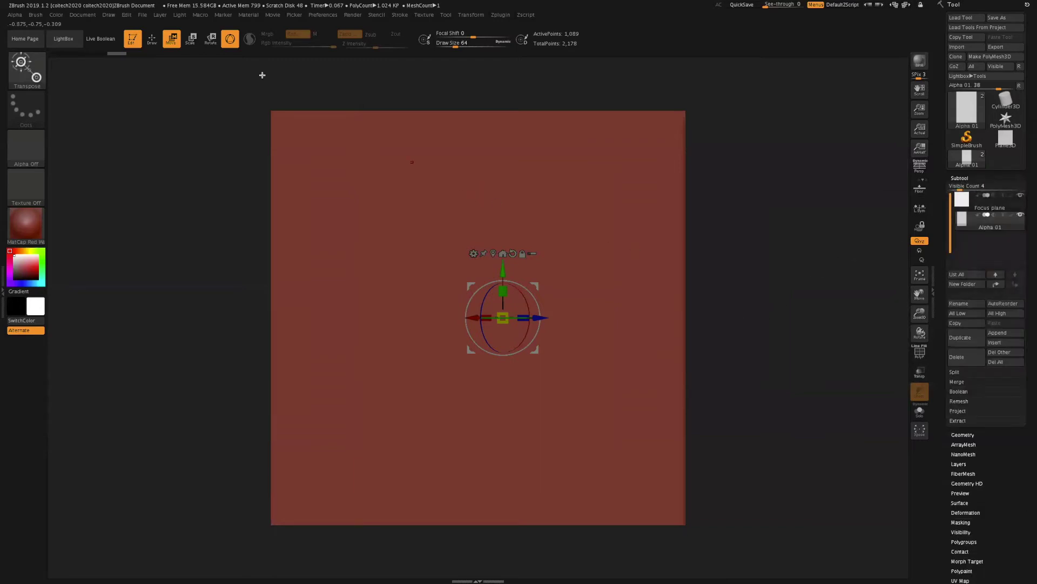
Step: Switch back to Draw mode with the planes facing front and make Alpha 01 the active subtool
{"action": "left_click", "coordinate": [152, 39]}
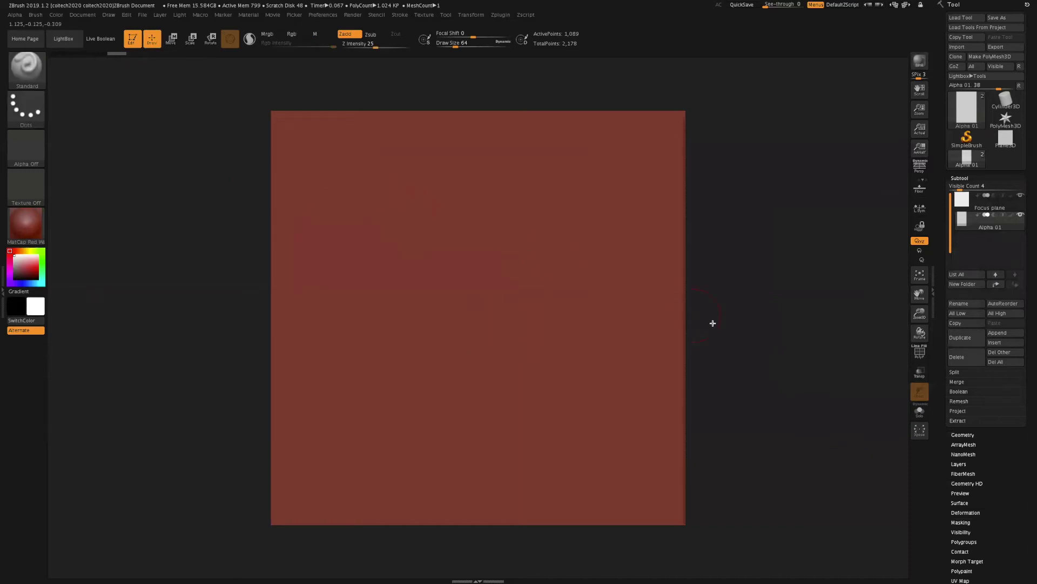
{"action": "mouse_move", "coordinate": [741, 315]}
{"action": "left_mouse_down"}
{"action": "mouse_move", "coordinate": [751, 314]}
{"action": "mouse_move", "coordinate": [733, 312]}
{"action": "left_mouse_up"}
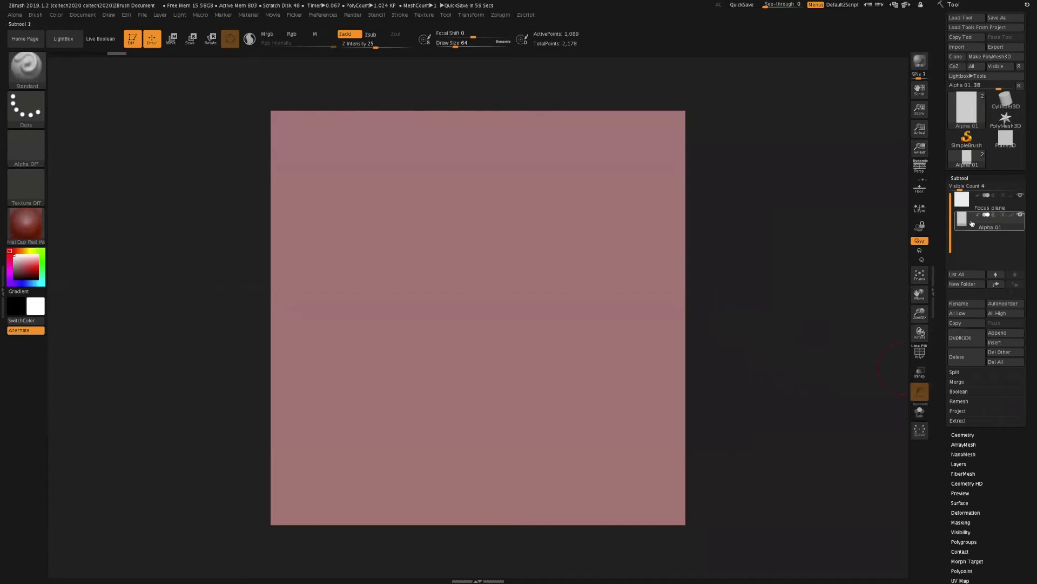
{"action": "left_click", "coordinate": [962, 205]}
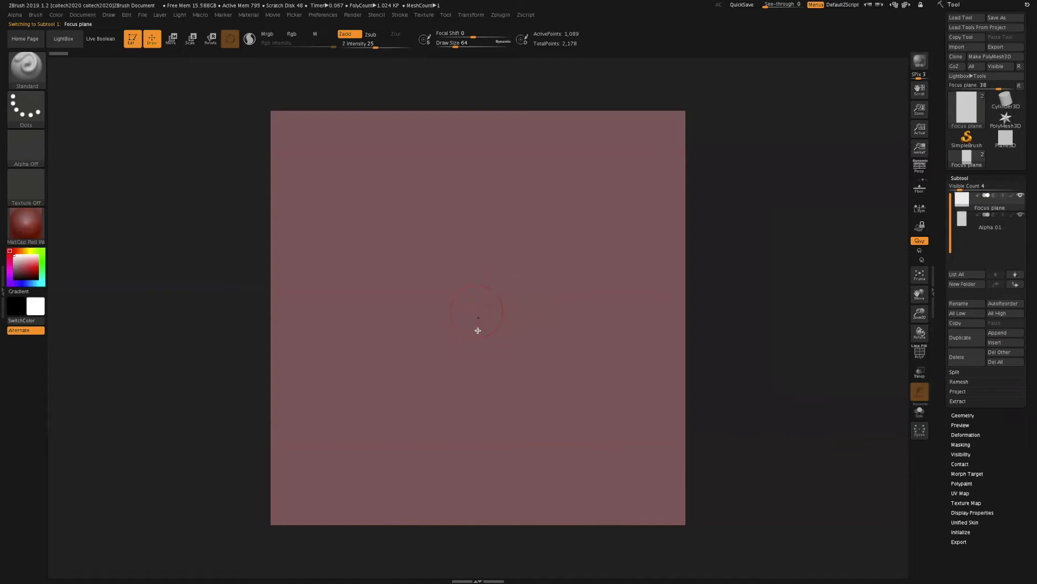
{"action": "left_click", "coordinate": [962, 219]}
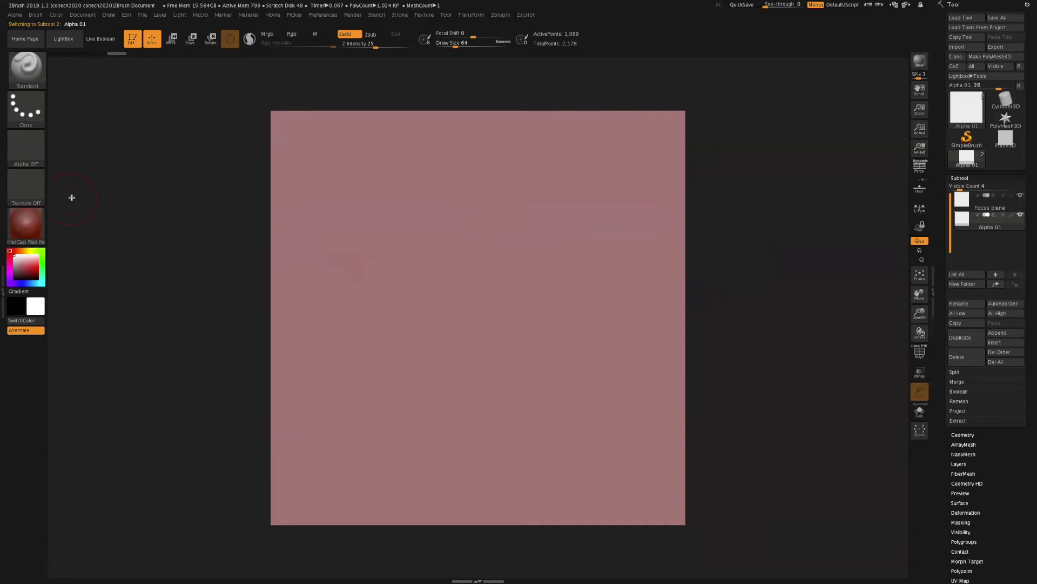
Step: Raise the curve WrapMode of the Standard brush so strokes wrap around the plane's edges
{"action": "left_click", "coordinate": [36, 14]}
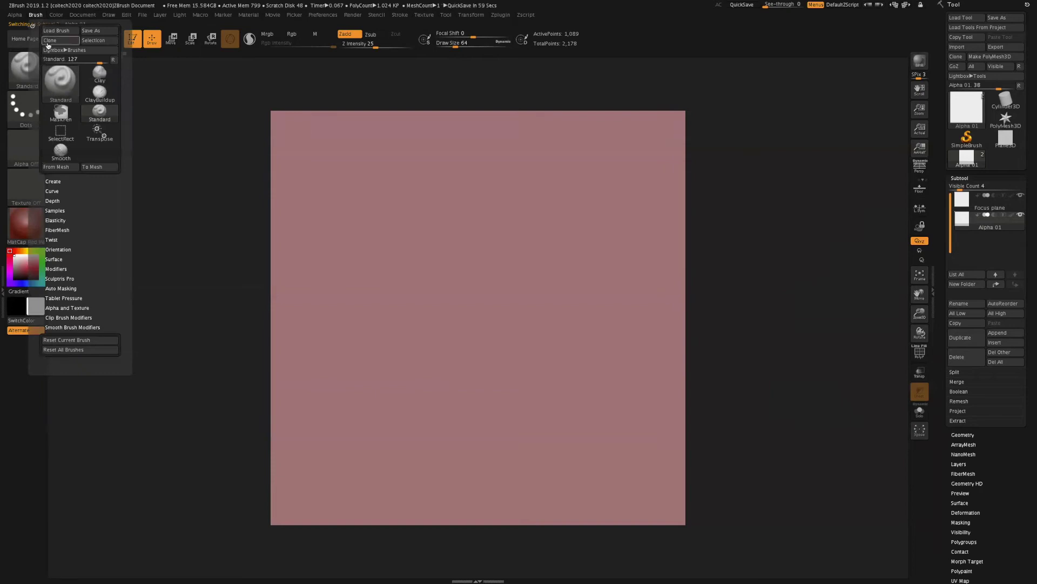
{"action": "left_click", "coordinate": [55, 191]}
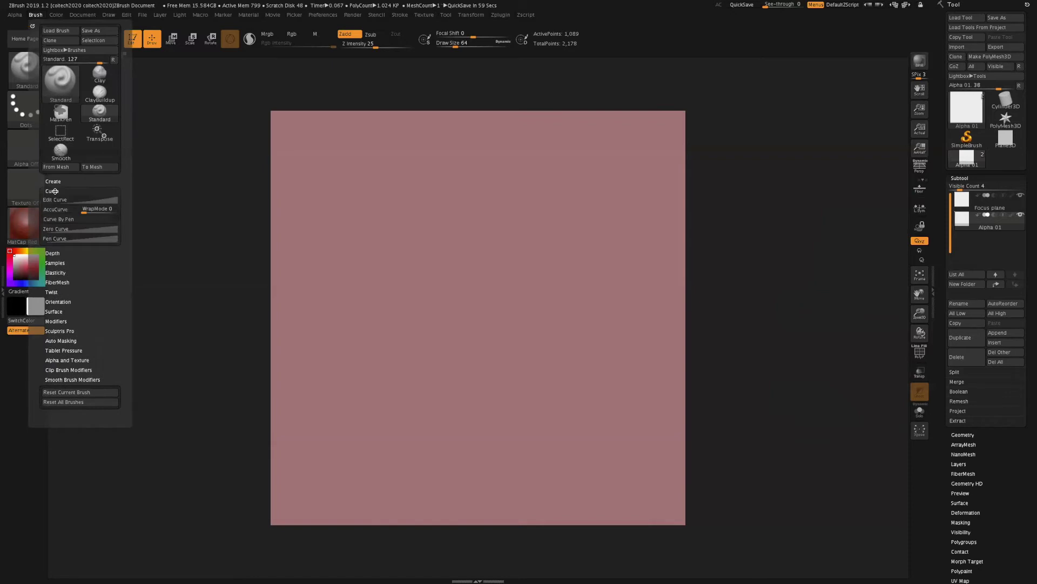
{"action": "left_click", "coordinate": [85, 210]}
{"action": "mouse_move", "coordinate": [87, 211]}
{"action": "left_mouse_down"}
{"action": "mouse_move", "coordinate": [119, 213]}
{"action": "mouse_move", "coordinate": [93, 212]}
{"action": "left_mouse_up"}
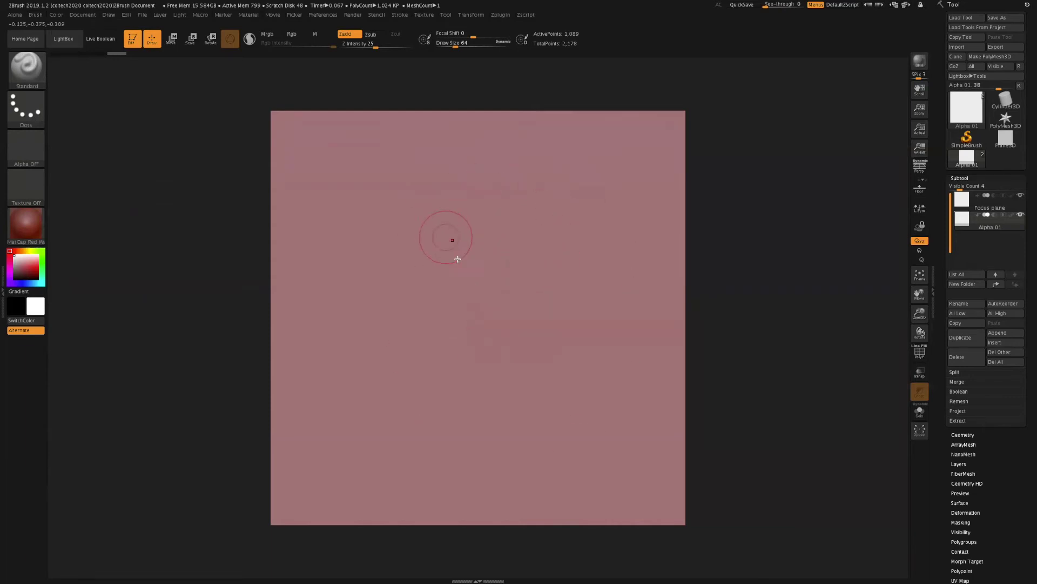
Step: Sculpt one stroke off the plane's right edge and one off its bottom edge, and toggle perspective on and off again
{"action": "mouse_move", "coordinate": [439, 282]}
{"action": "left_mouse_down"}
{"action": "mouse_move", "coordinate": [481, 245]}
{"action": "mouse_move", "coordinate": [616, 246]}
{"action": "mouse_move", "coordinate": [721, 271]}
{"action": "left_mouse_up"}
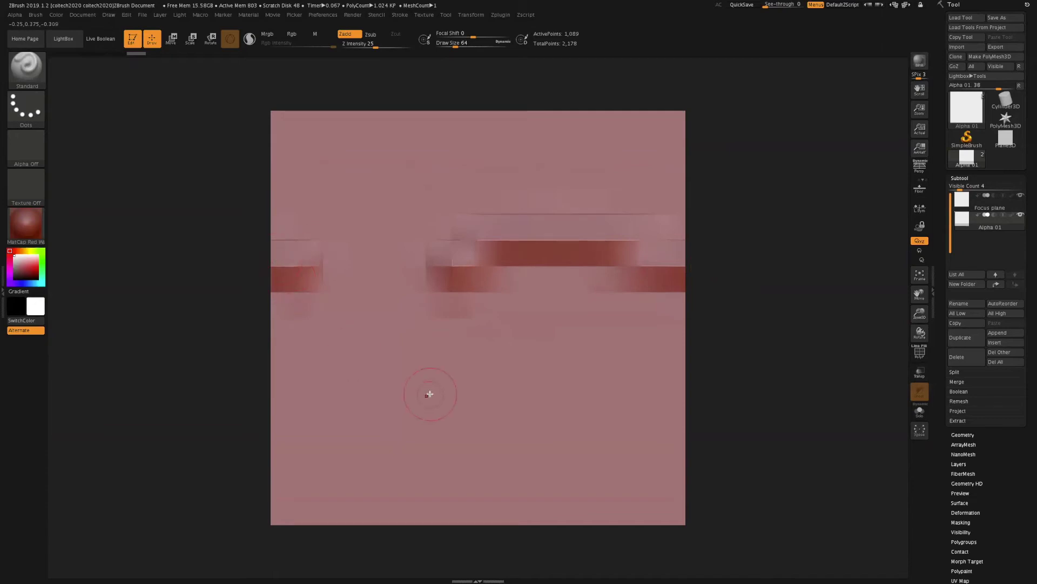
{"action": "mouse_move", "coordinate": [443, 397]}
{"action": "left_mouse_down"}
{"action": "mouse_move", "coordinate": [488, 492]}
{"action": "mouse_move", "coordinate": [550, 554]}
{"action": "left_mouse_up"}
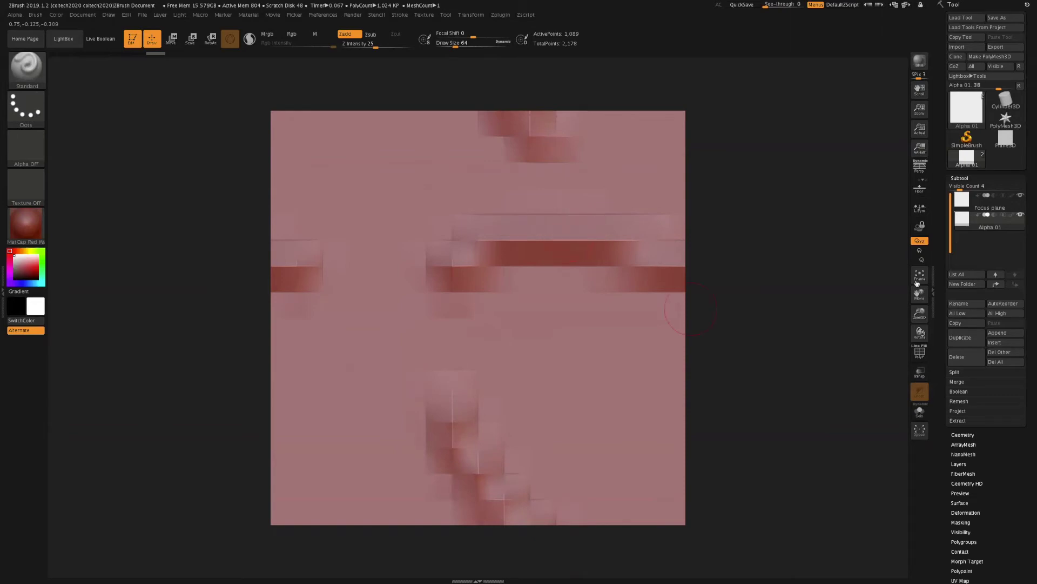
{"action": "left_click", "coordinate": [920, 169]}
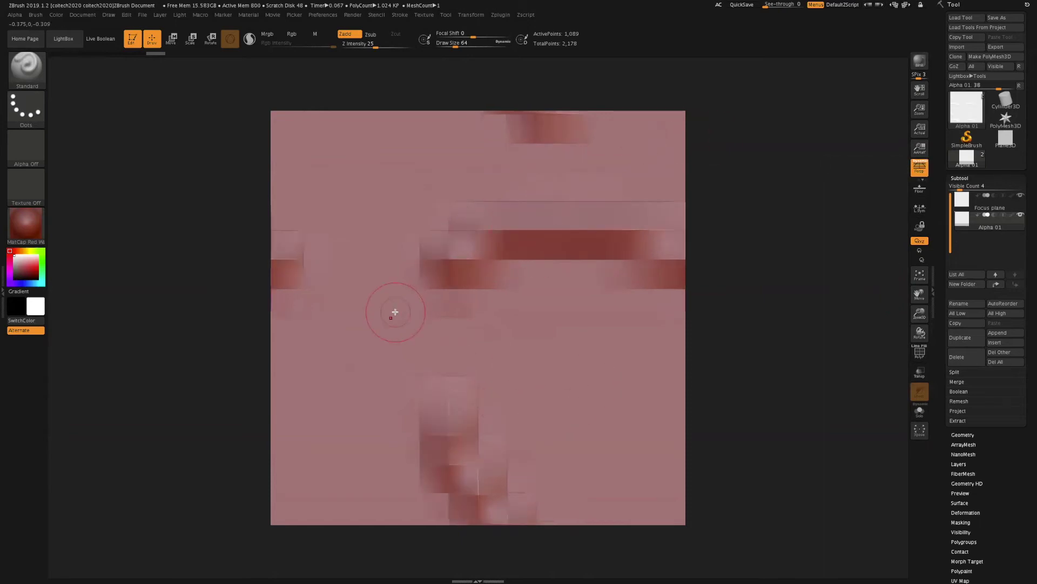
{"action": "left_click", "coordinate": [921, 170]}
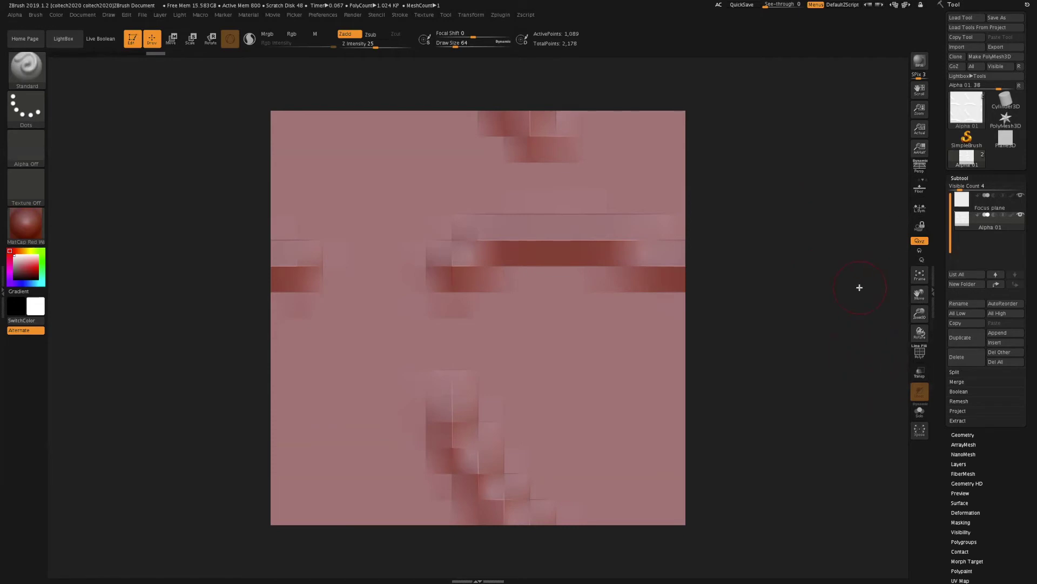
Step: Subdivide the Alpha 01 plane five times
{"action": "key", "text": "ctrl+d"}
{"action": "key", "text": "ctrl+d"}
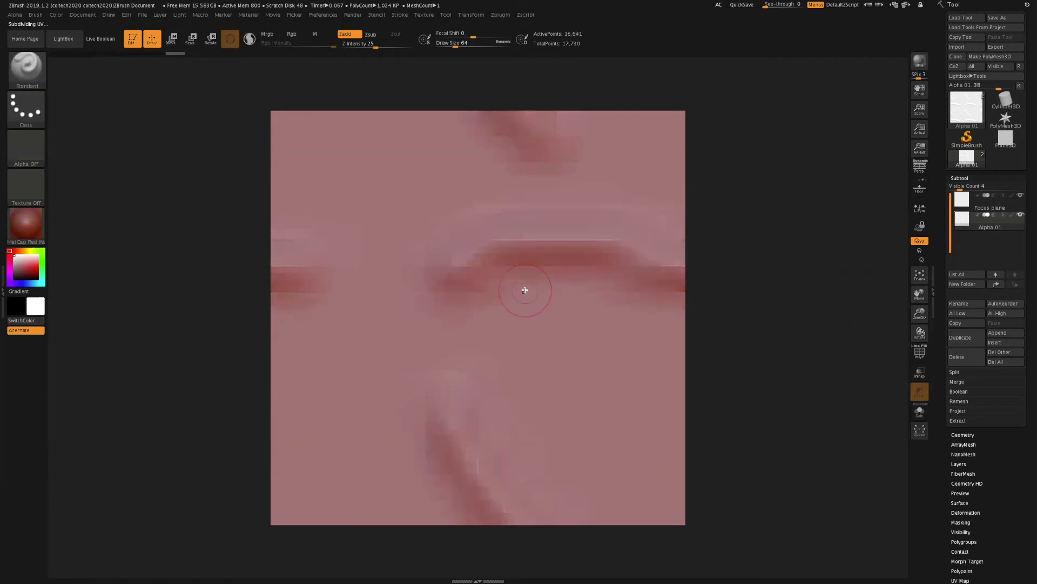
{"action": "key", "text": "ctrl+d"}
{"action": "key", "text": "ctrl+d"}
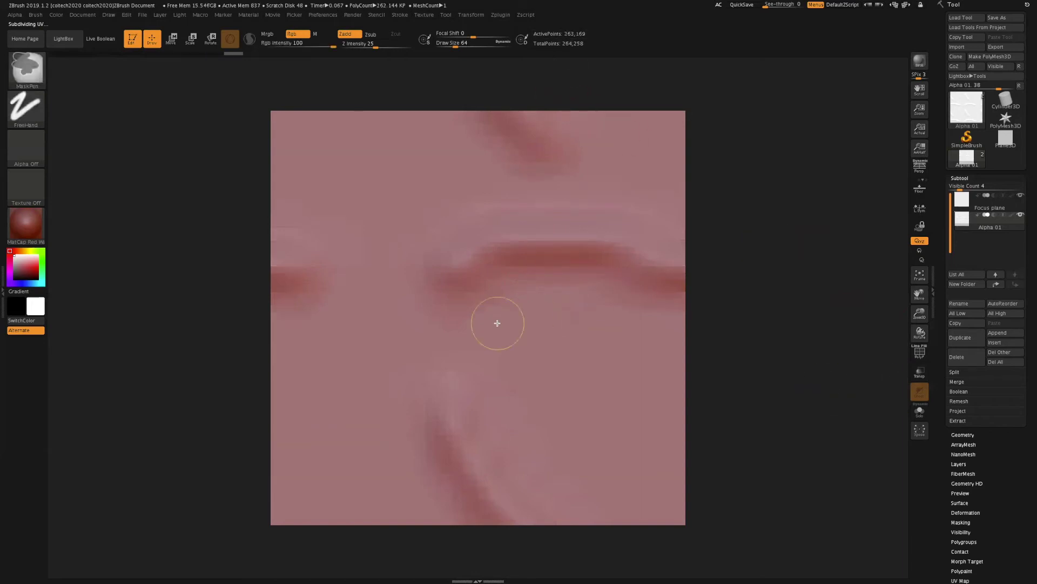
{"action": "key", "text": "ctrl+d"}
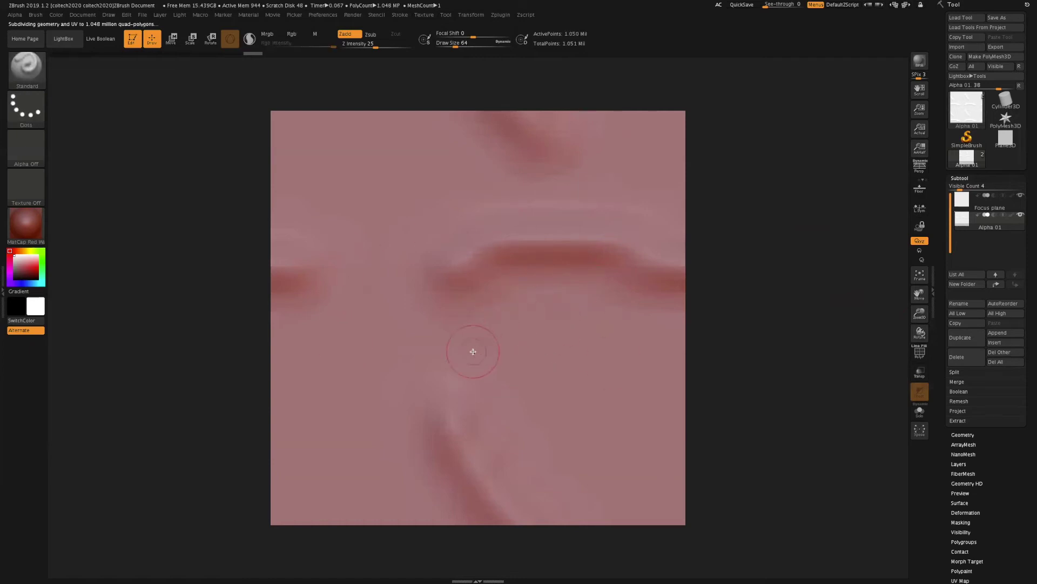
Step: Sculpt branching ridges with the Standard brush from around the plane's centre, letting them run off all its edges
{"action": "mouse_move", "coordinate": [470, 271]}
{"action": "left_mouse_down"}
{"action": "mouse_move", "coordinate": [447, 424]}
{"action": "mouse_move", "coordinate": [511, 520]}
{"action": "left_mouse_up"}
{"action": "mouse_move", "coordinate": [456, 271]}
{"action": "left_mouse_down"}
{"action": "mouse_move", "coordinate": [519, 245]}
{"action": "mouse_move", "coordinate": [500, 108]}
{"action": "left_mouse_up"}
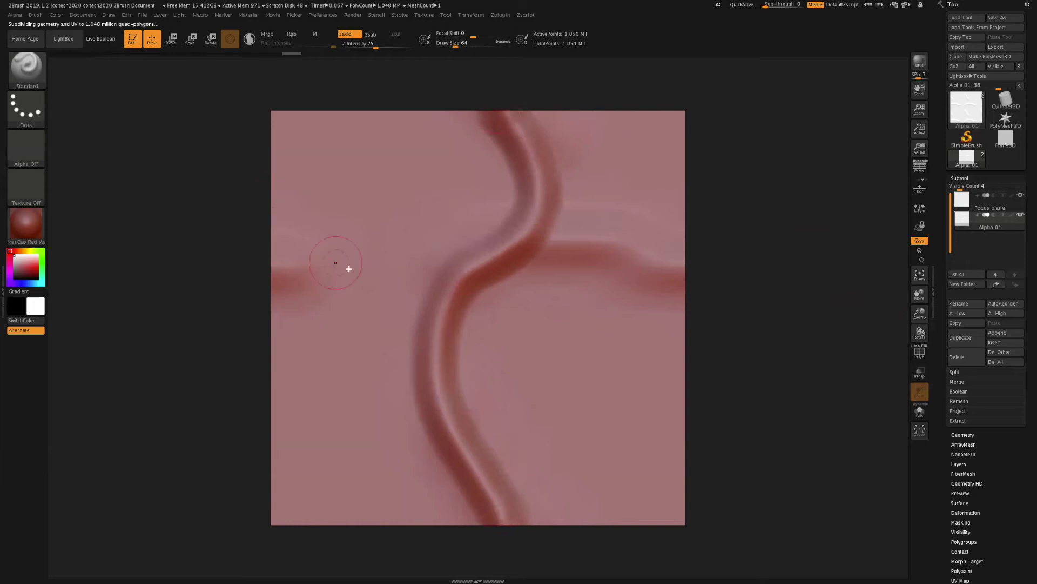
{"action": "left_click_drag", "start_coordinate": [427, 272], "coordinate": [268, 276]}
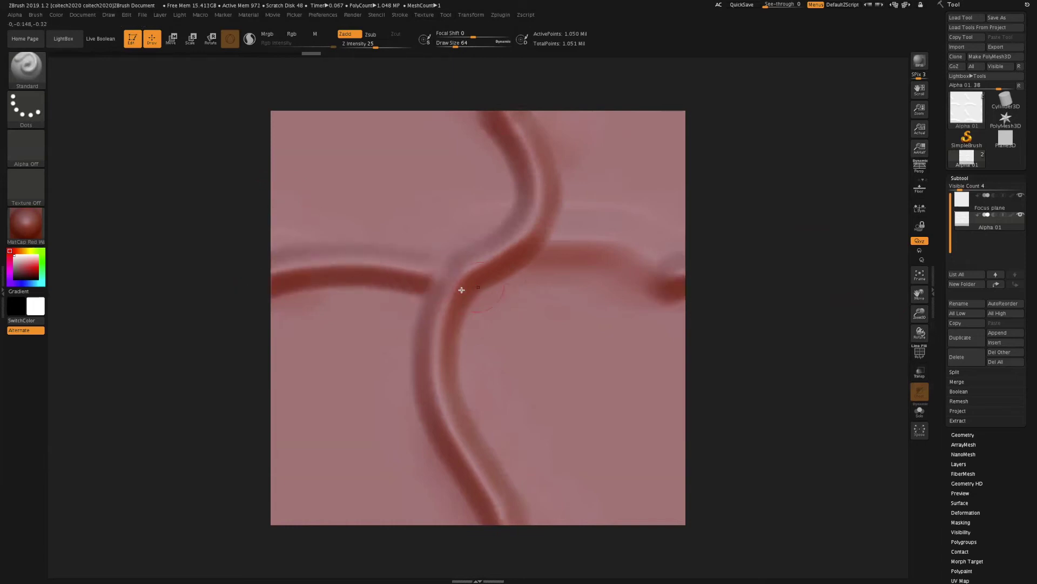
{"action": "mouse_move", "coordinate": [457, 290]}
{"action": "left_mouse_down"}
{"action": "mouse_move", "coordinate": [620, 326]}
{"action": "mouse_move", "coordinate": [711, 259]}
{"action": "left_mouse_up"}
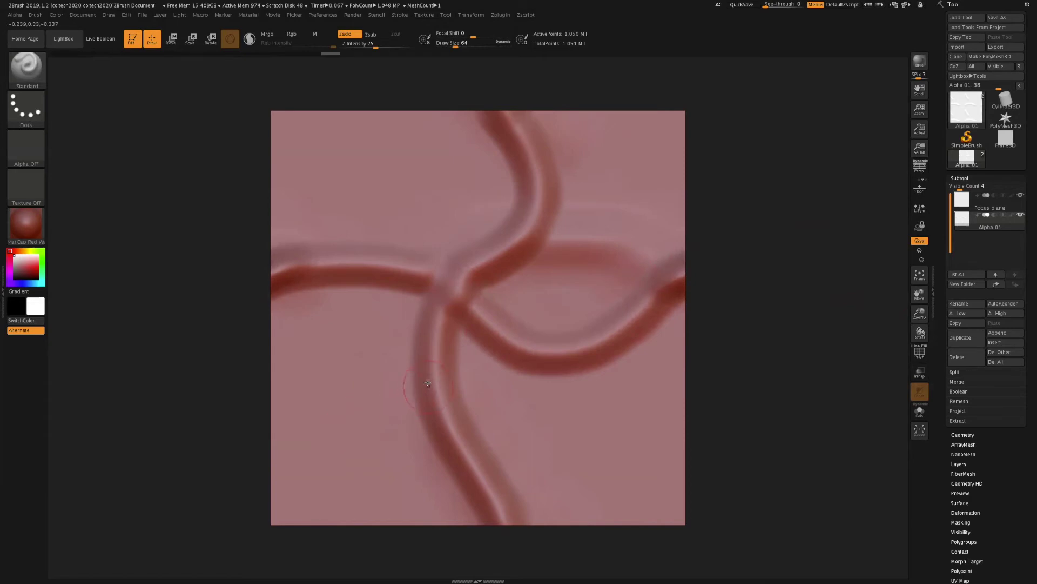
{"action": "mouse_move", "coordinate": [427, 392]}
{"action": "left_mouse_down"}
{"action": "mouse_move", "coordinate": [338, 458]}
{"action": "mouse_move", "coordinate": [261, 566]}
{"action": "left_mouse_up"}
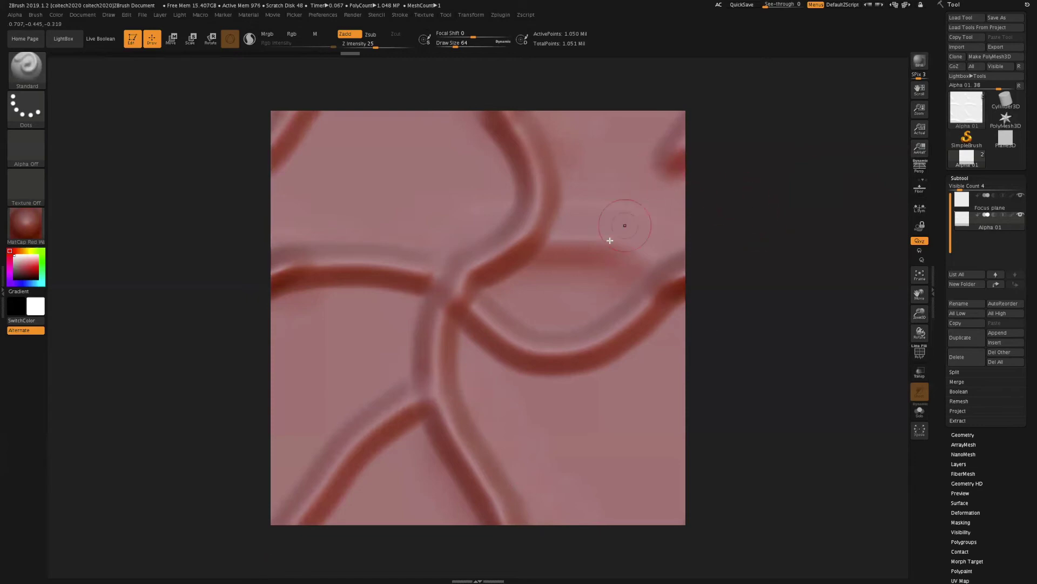
{"action": "left_click_drag", "start_coordinate": [599, 248], "coordinate": [675, 155]}
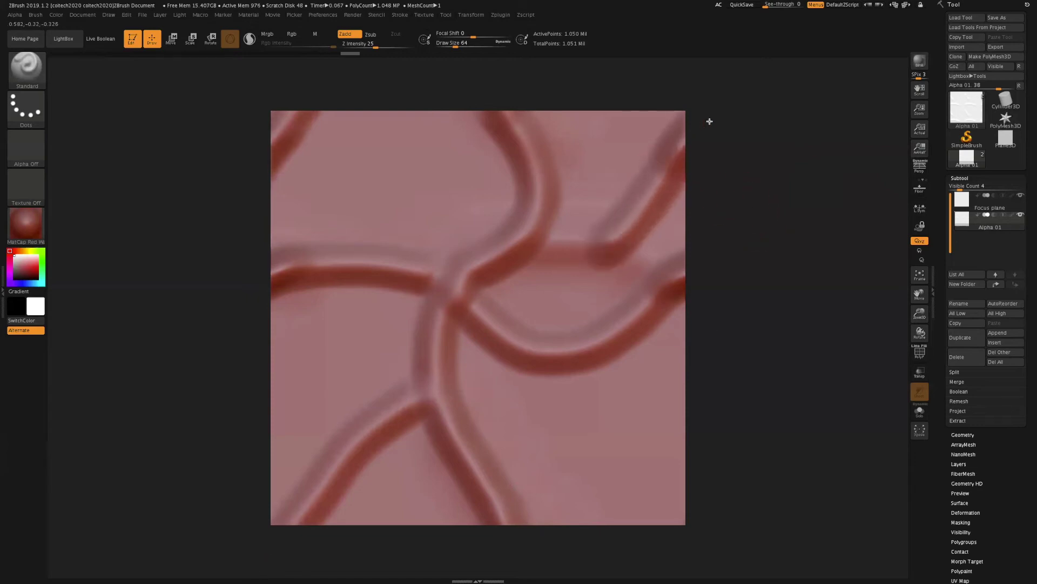
{"action": "mouse_move", "coordinate": [608, 251]}
{"action": "left_mouse_down"}
{"action": "mouse_move", "coordinate": [648, 283]}
{"action": "mouse_move", "coordinate": [537, 234]}
{"action": "left_mouse_up"}
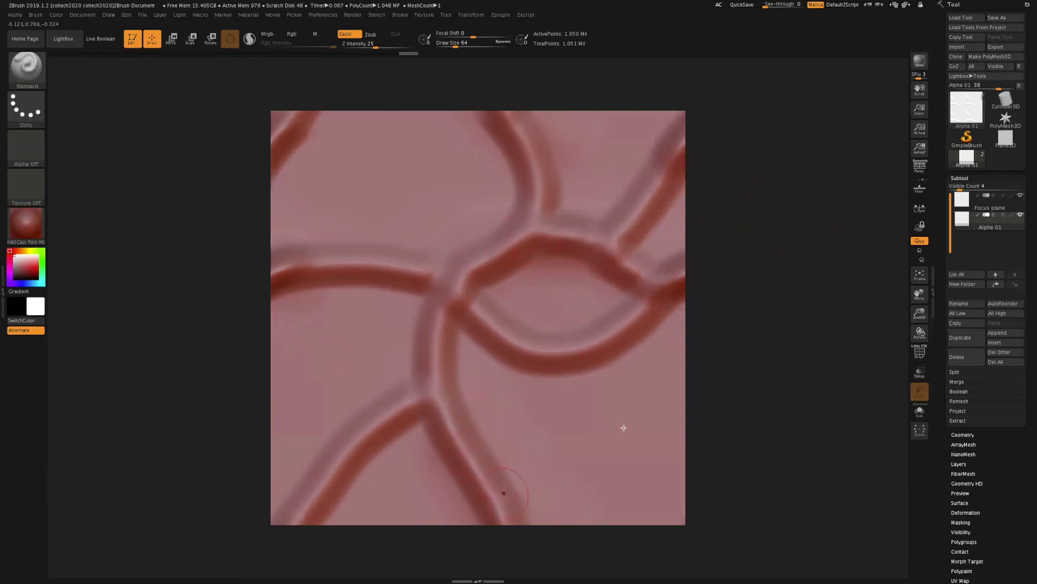
Step: Add connecting Standard-brush ridges in the lower and upper-left areas to divide the plane into irregular cells
{"action": "left_click_drag", "start_coordinate": [570, 473], "coordinate": [472, 551]}
{"action": "mouse_move", "coordinate": [595, 456]}
{"action": "left_mouse_down"}
{"action": "mouse_move", "coordinate": [673, 433]}
{"action": "mouse_move", "coordinate": [744, 371]}
{"action": "left_mouse_up"}
{"action": "mouse_move", "coordinate": [331, 371]}
{"action": "left_mouse_down"}
{"action": "mouse_move", "coordinate": [280, 290]}
{"action": "mouse_move", "coordinate": [336, 398]}
{"action": "mouse_move", "coordinate": [364, 424]}
{"action": "left_mouse_up"}
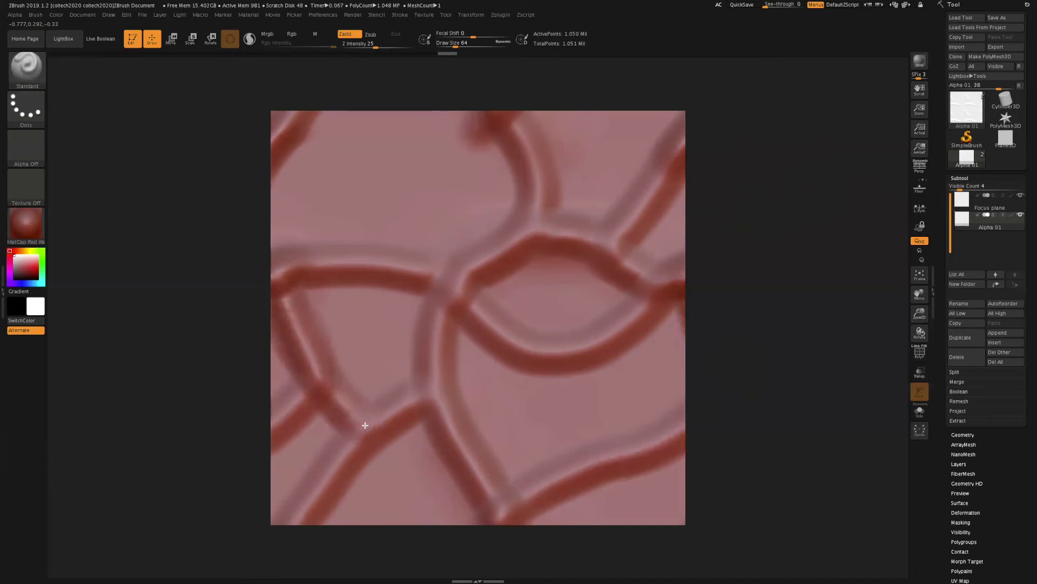
{"action": "mouse_move", "coordinate": [308, 254]}
{"action": "left_mouse_down"}
{"action": "mouse_move", "coordinate": [334, 125]}
{"action": "mouse_move", "coordinate": [326, 110]}
{"action": "left_mouse_up"}
{"action": "mouse_move", "coordinate": [349, 188]}
{"action": "left_mouse_down"}
{"action": "mouse_move", "coordinate": [432, 171]}
{"action": "mouse_move", "coordinate": [515, 111]}
{"action": "left_mouse_up"}
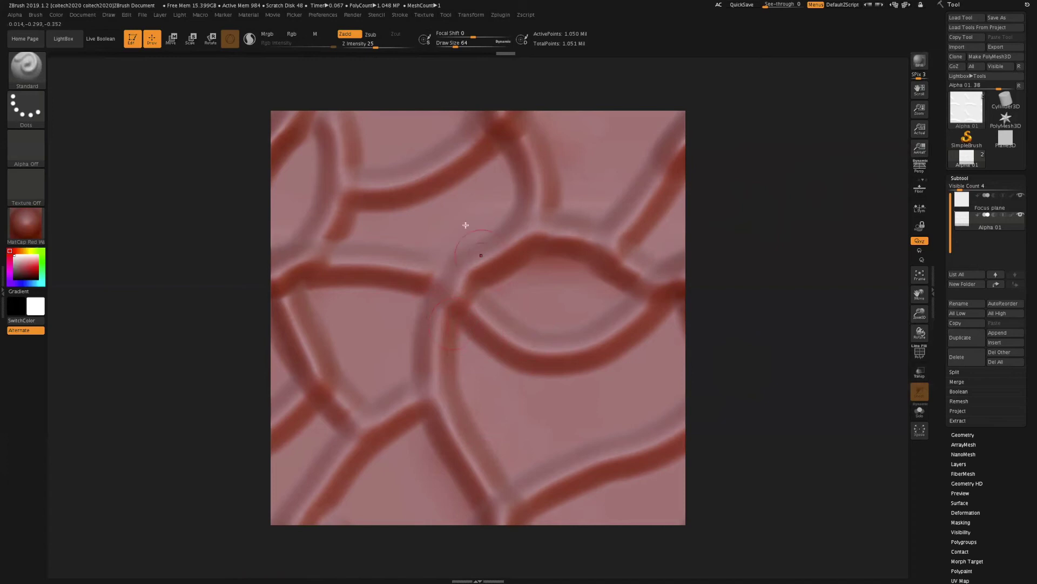
{"action": "mouse_move", "coordinate": [486, 183]}
{"action": "left_mouse_down"}
{"action": "mouse_move", "coordinate": [493, 197]}
{"action": "mouse_move", "coordinate": [447, 234]}
{"action": "mouse_move", "coordinate": [362, 223]}
{"action": "mouse_move", "coordinate": [474, 193]}
{"action": "left_mouse_up"}
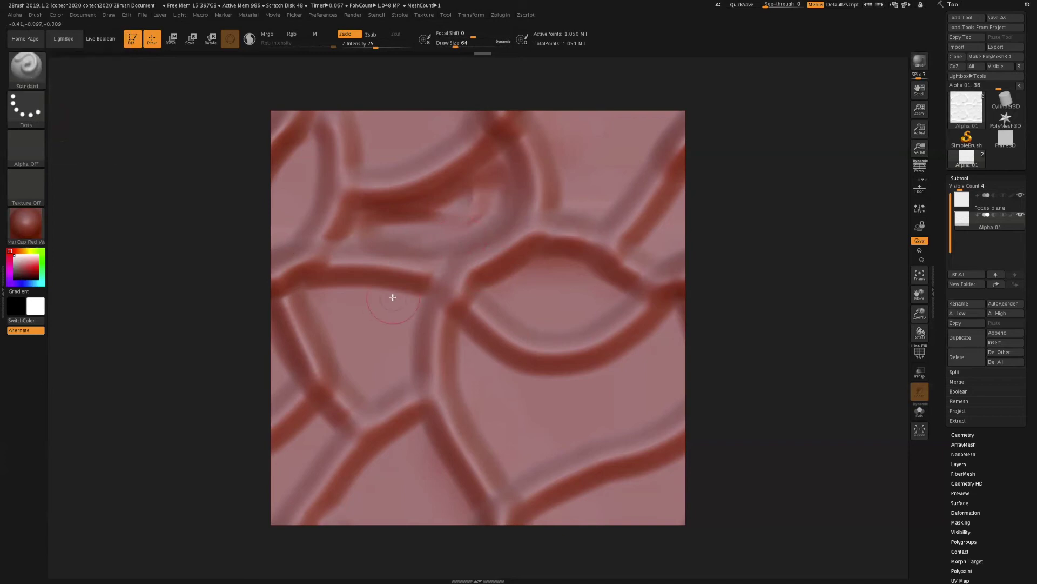
Step: Switch to the ClayBuildup brush
{"action": "key", "text": "b"}
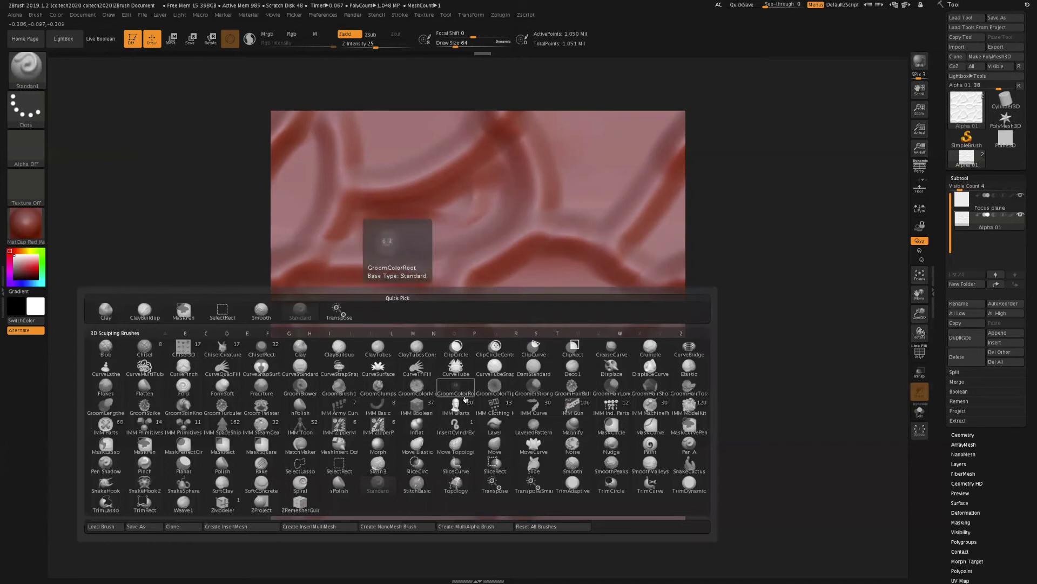
{"action": "key", "text": "c"}
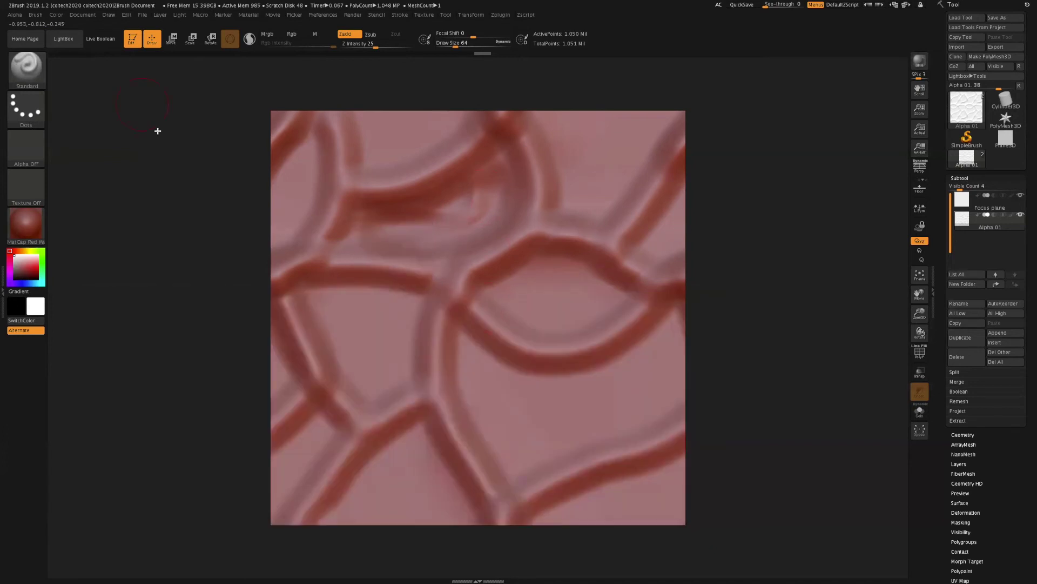
{"action": "key", "text": "b"}
{"action": "key", "text": "c"}
{"action": "key", "text": "b"}
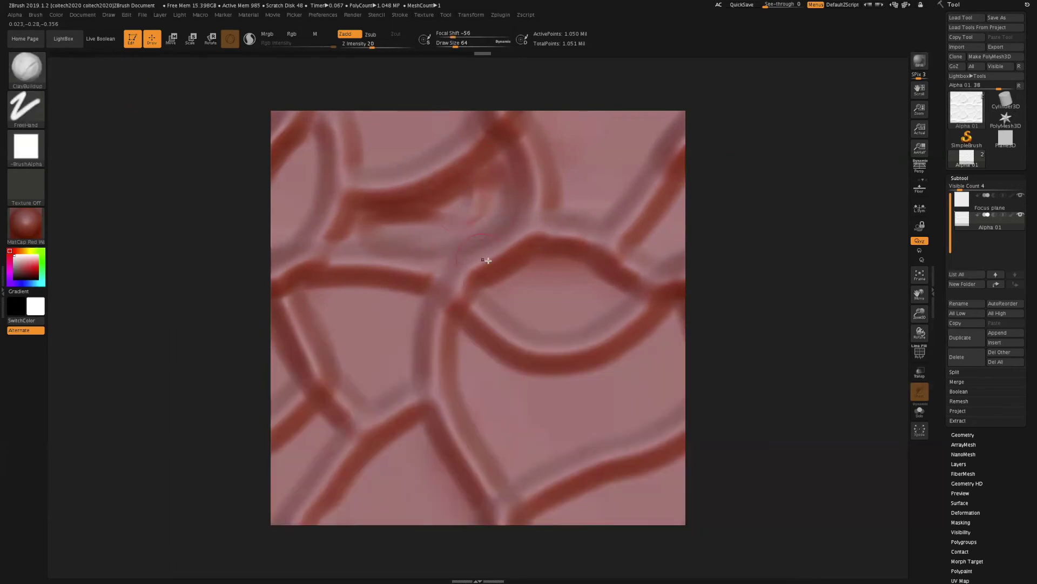
Step: Try ClayBuildup strokes across the oval cell and off the plane's right edge, and undo them
{"action": "left_click_drag", "start_coordinate": [530, 260], "coordinate": [500, 284]}
{"action": "left_click_drag", "start_coordinate": [493, 324], "coordinate": [533, 313]}
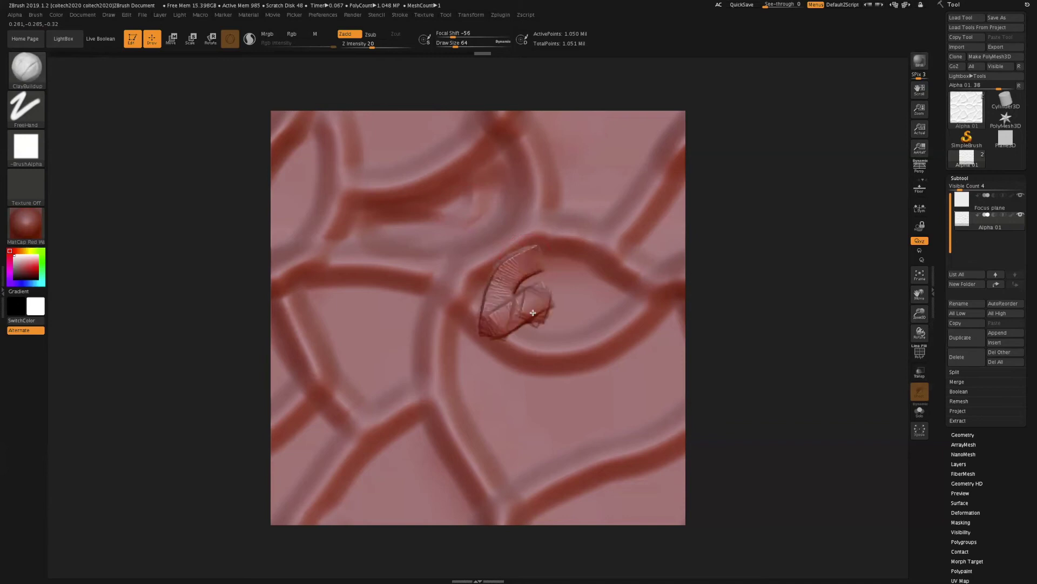
{"action": "left_click_drag", "start_coordinate": [586, 340], "coordinate": [656, 303]}
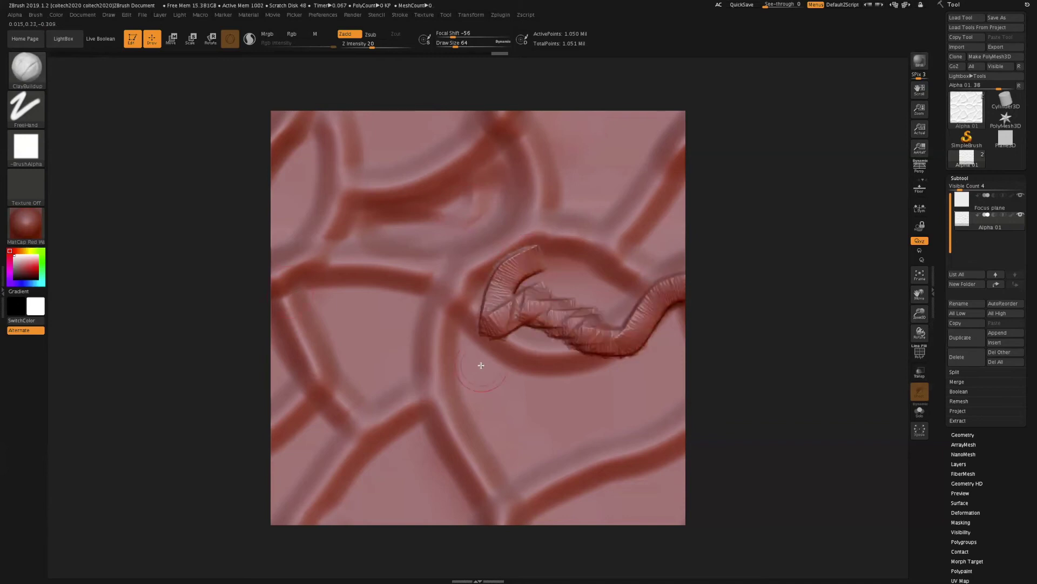
{"action": "key", "text": "ctrl+z"}
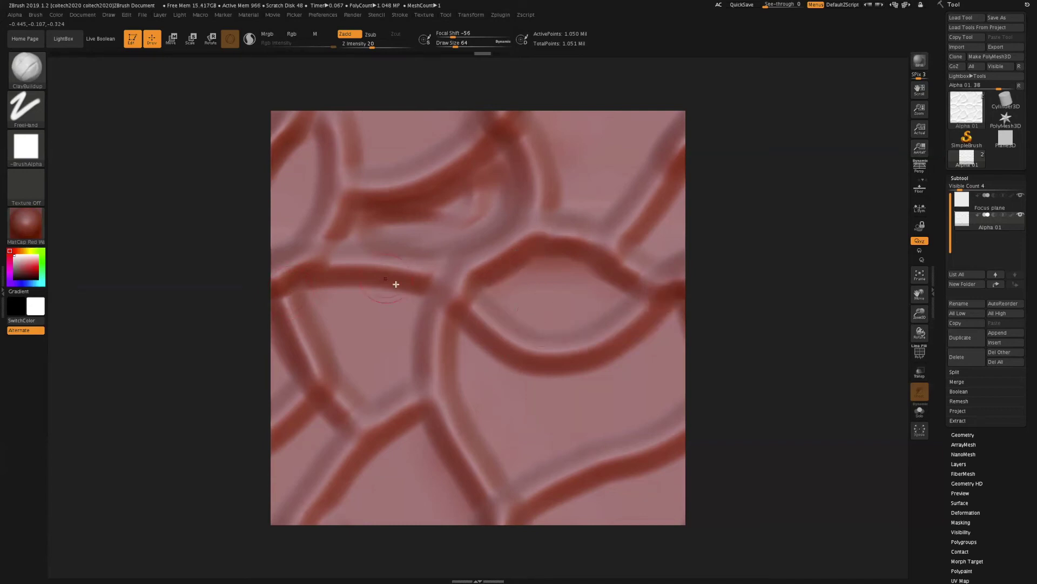
Step: Raise the ClayBuildup brush's curve WrapMode and fill the oval cell right of centre with clay strokes
{"action": "left_click", "coordinate": [35, 15]}
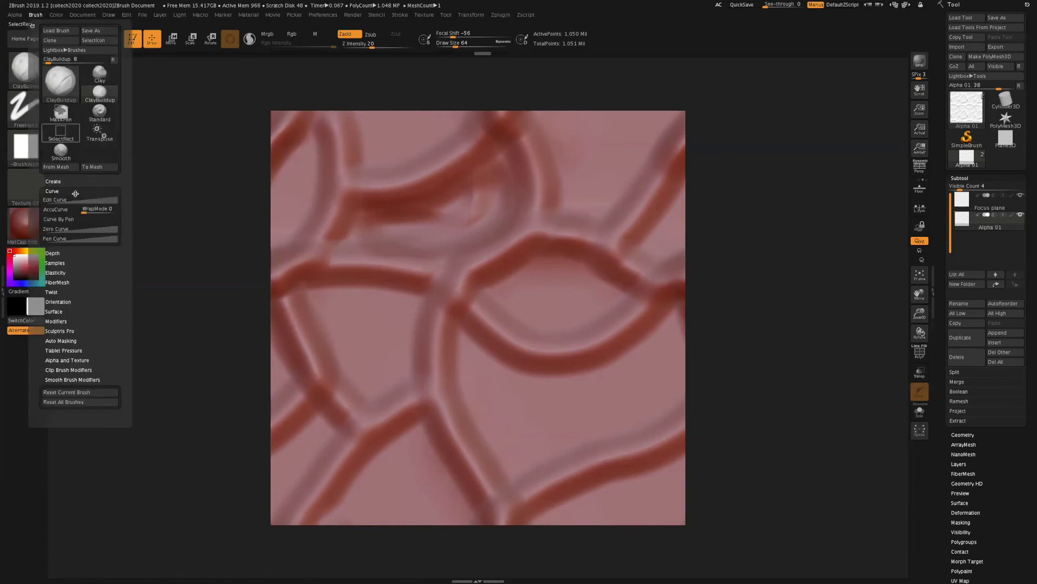
{"action": "left_click", "coordinate": [85, 209]}
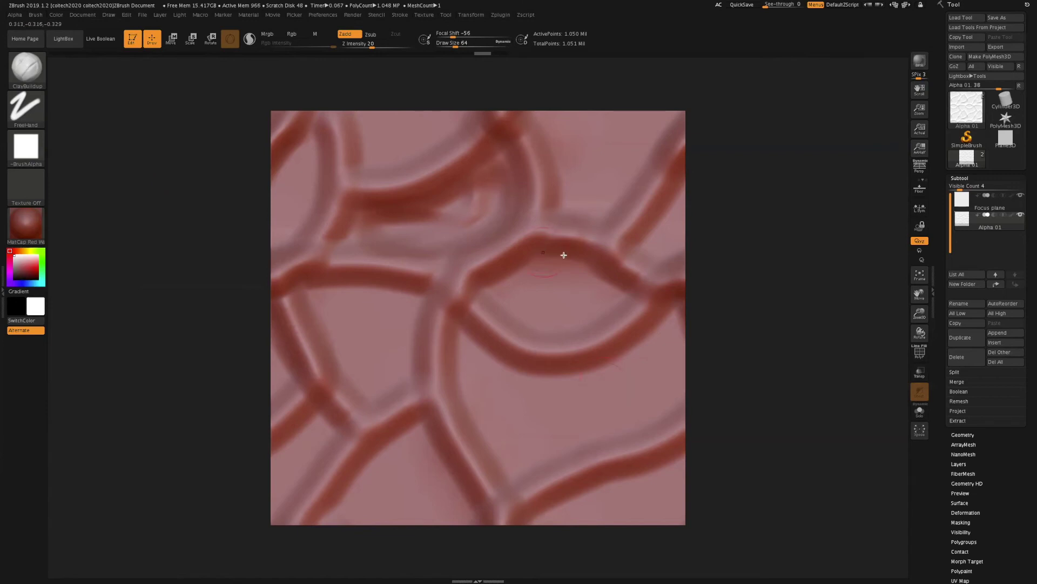
{"action": "left_click_drag", "start_coordinate": [499, 290], "coordinate": [570, 249]}
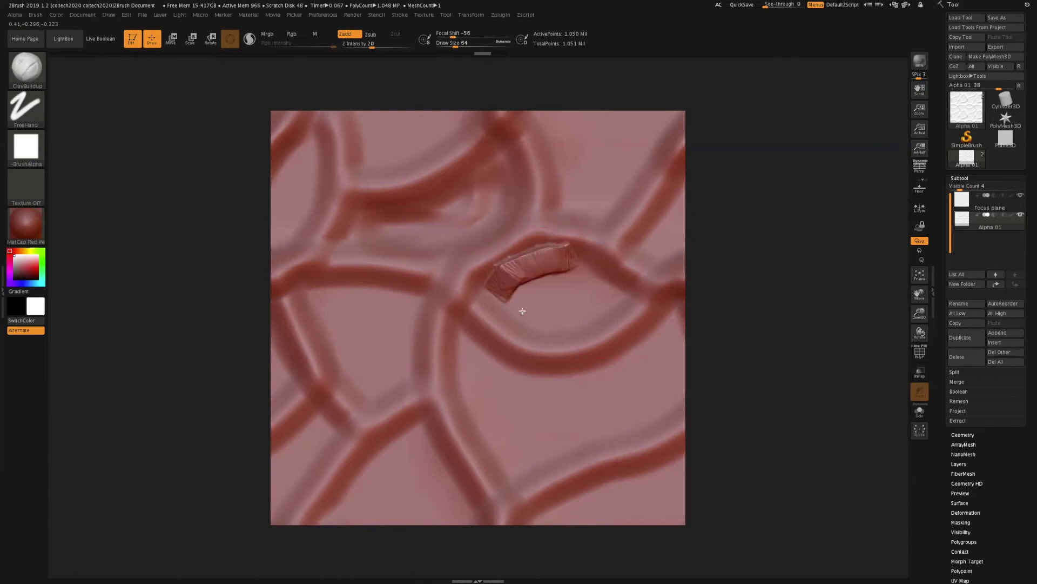
{"action": "mouse_move", "coordinate": [611, 302]}
{"action": "left_mouse_down"}
{"action": "mouse_move", "coordinate": [539, 300]}
{"action": "mouse_move", "coordinate": [565, 319]}
{"action": "mouse_move", "coordinate": [618, 271]}
{"action": "left_mouse_up"}
Step: Build up clay in the upper cell that wraps across the plane's right and left edges
{"action": "left_click_drag", "start_coordinate": [665, 218], "coordinate": [659, 253]}
{"action": "mouse_move", "coordinate": [670, 207]}
{"action": "left_mouse_down"}
{"action": "mouse_move", "coordinate": [685, 178]}
{"action": "mouse_move", "coordinate": [636, 244]}
{"action": "mouse_move", "coordinate": [650, 254]}
{"action": "left_mouse_up"}
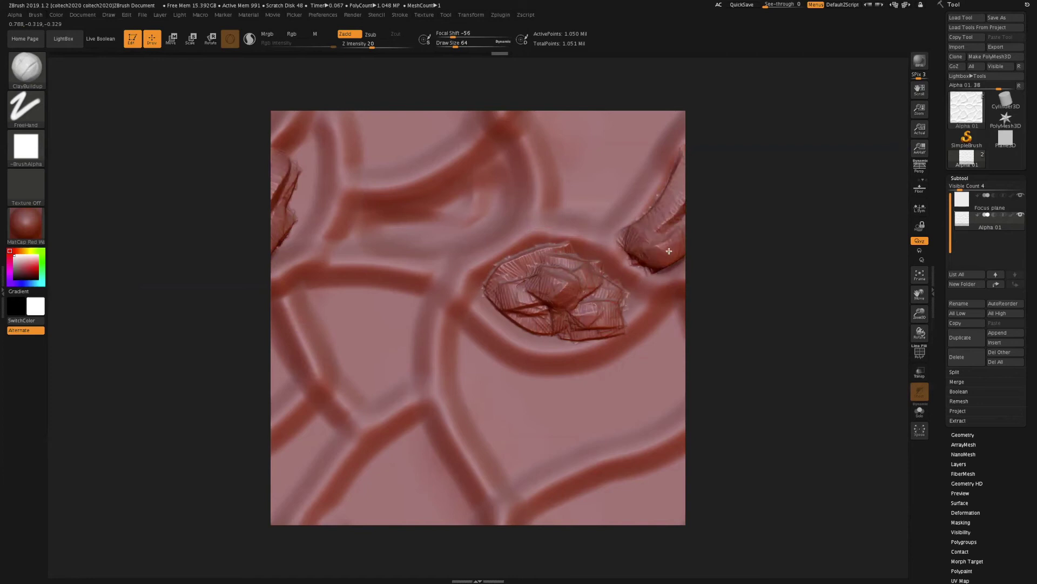
{"action": "left_click_drag", "start_coordinate": [726, 160], "coordinate": [727, 155]}
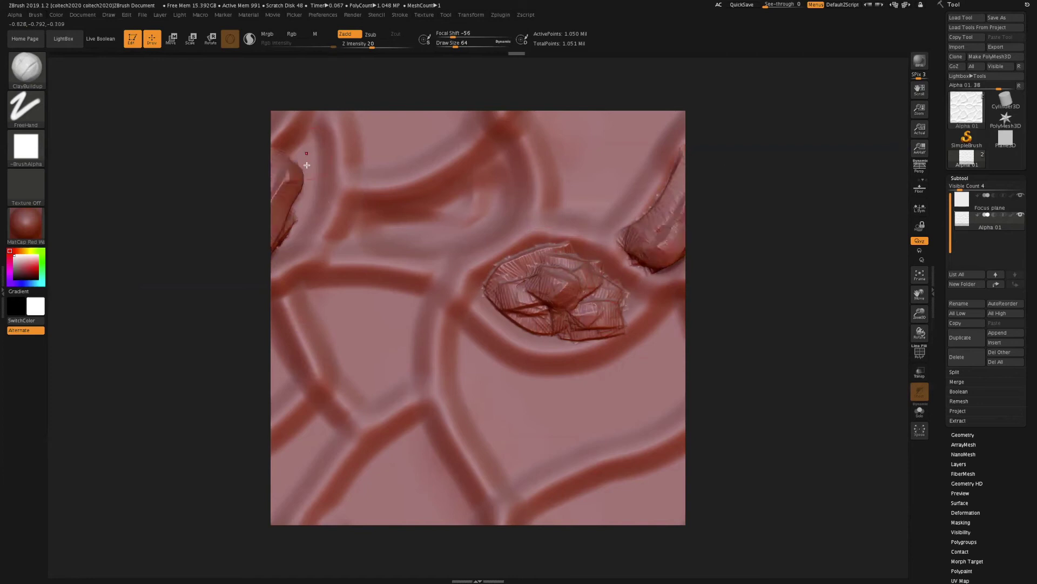
{"action": "mouse_move", "coordinate": [306, 156]}
{"action": "left_mouse_down"}
{"action": "mouse_move", "coordinate": [294, 225]}
{"action": "mouse_move", "coordinate": [311, 148]}
{"action": "mouse_move", "coordinate": [300, 220]}
{"action": "left_mouse_up"}
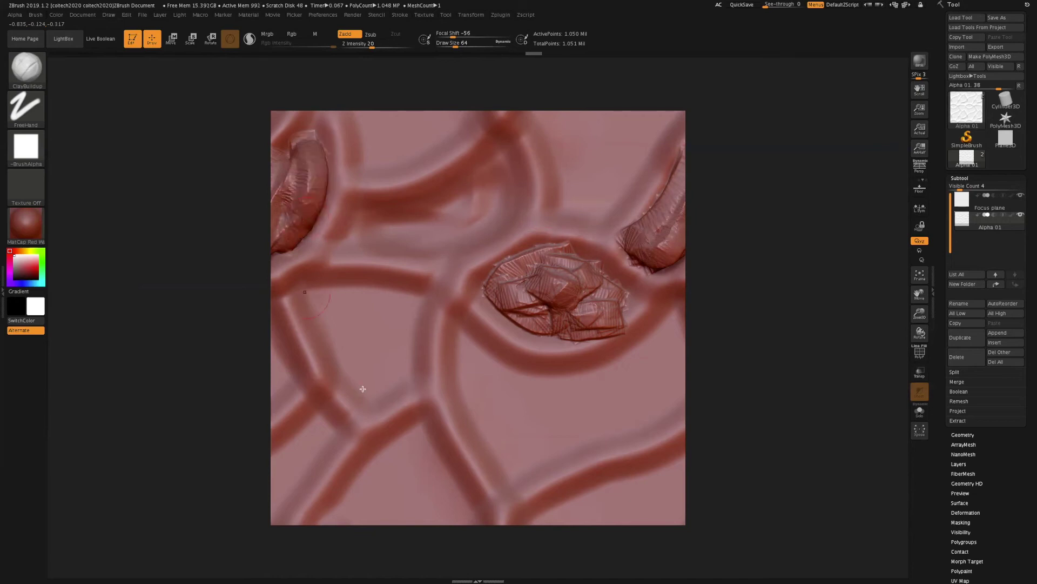
Step: Outline and fill the triangular cell left of centre with ClayBuildup strokes, and add a strip in the lower-left cell
{"action": "left_click_drag", "start_coordinate": [392, 381], "coordinate": [412, 371]}
{"action": "left_click_drag", "start_coordinate": [330, 296], "coordinate": [381, 400]}
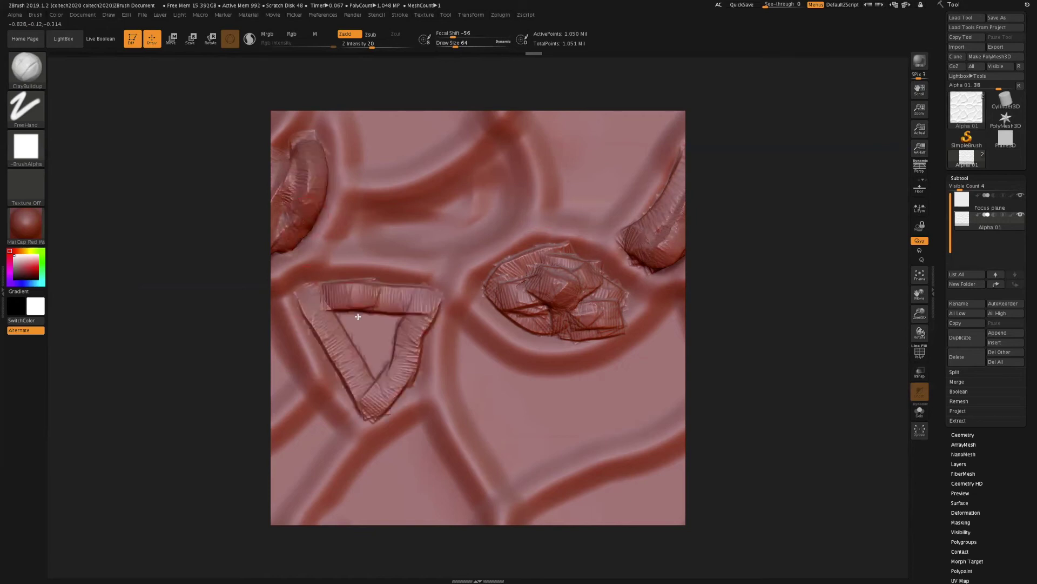
{"action": "left_click_drag", "start_coordinate": [380, 357], "coordinate": [352, 379]}
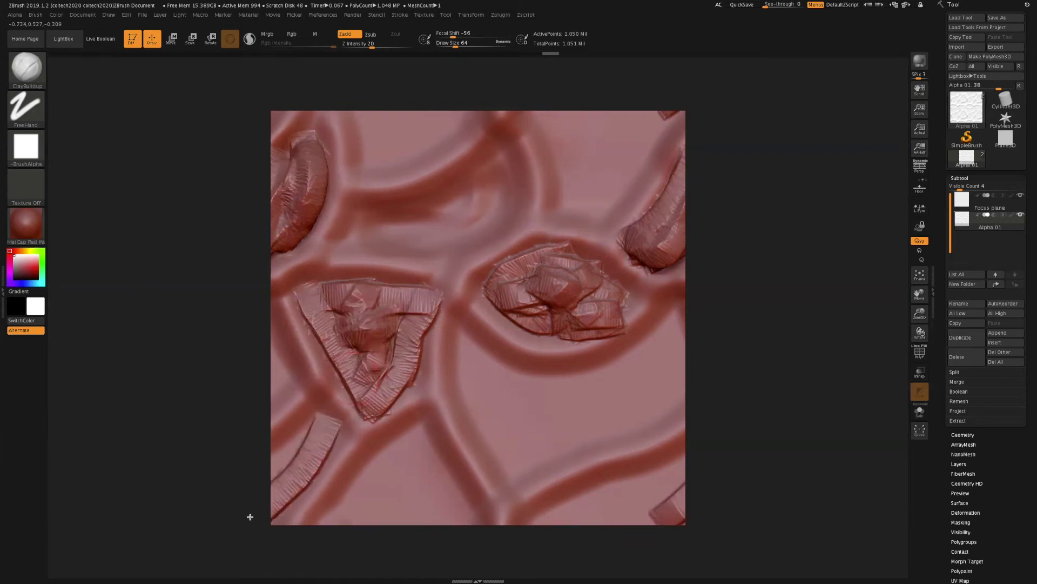
Step: Fill the plane's lower-right cell with ClayBuildup strokes that wrap across the edges, and build up the lower-left cell
{"action": "left_click", "coordinate": [626, 488]}
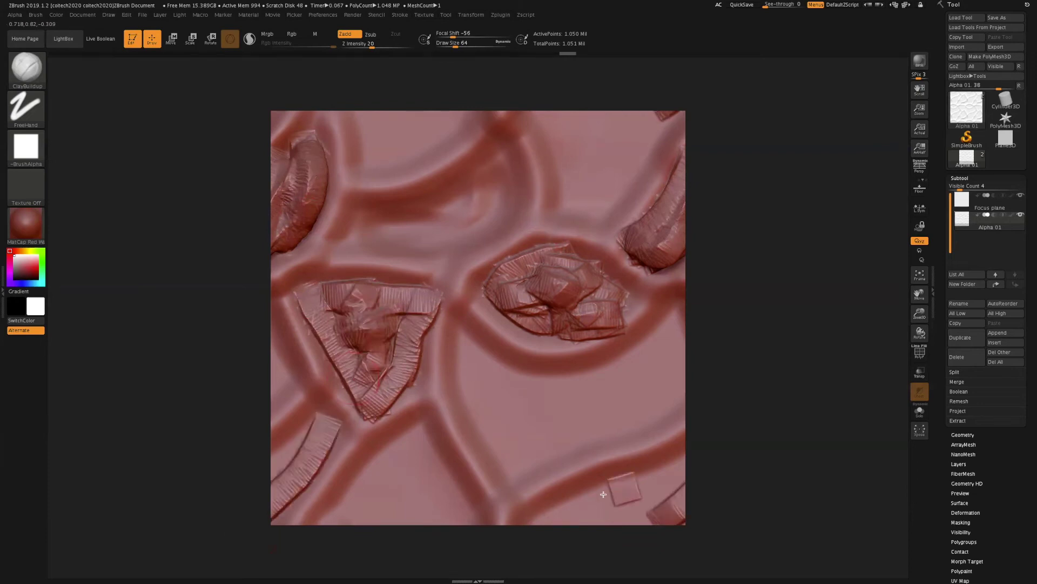
{"action": "left_click_drag", "start_coordinate": [526, 526], "coordinate": [687, 464]}
{"action": "left_click_drag", "start_coordinate": [563, 515], "coordinate": [692, 467]}
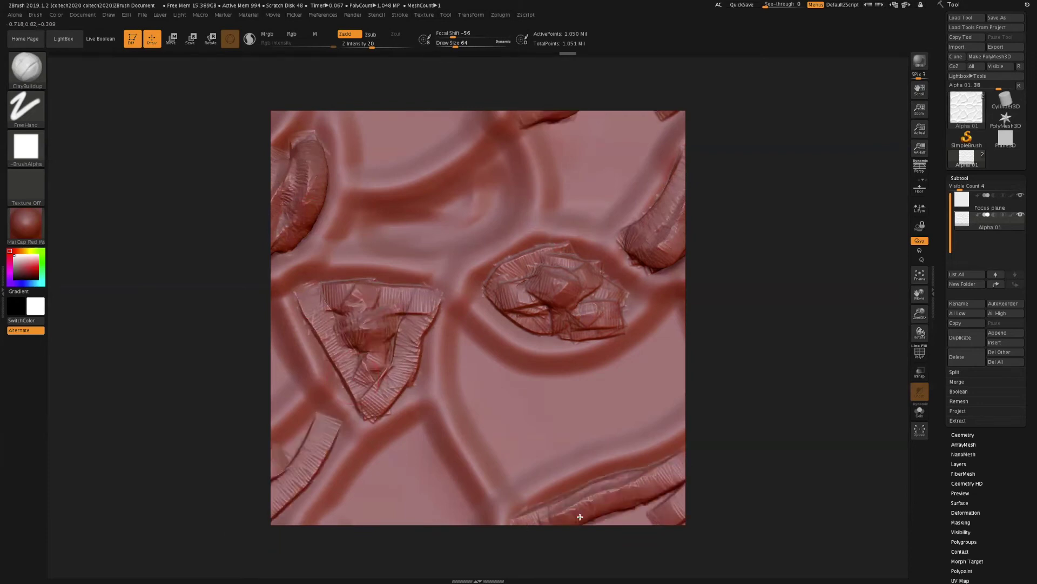
{"action": "mouse_move", "coordinate": [581, 527]}
{"action": "left_mouse_down"}
{"action": "mouse_move", "coordinate": [673, 530]}
{"action": "mouse_move", "coordinate": [686, 453]}
{"action": "left_mouse_up"}
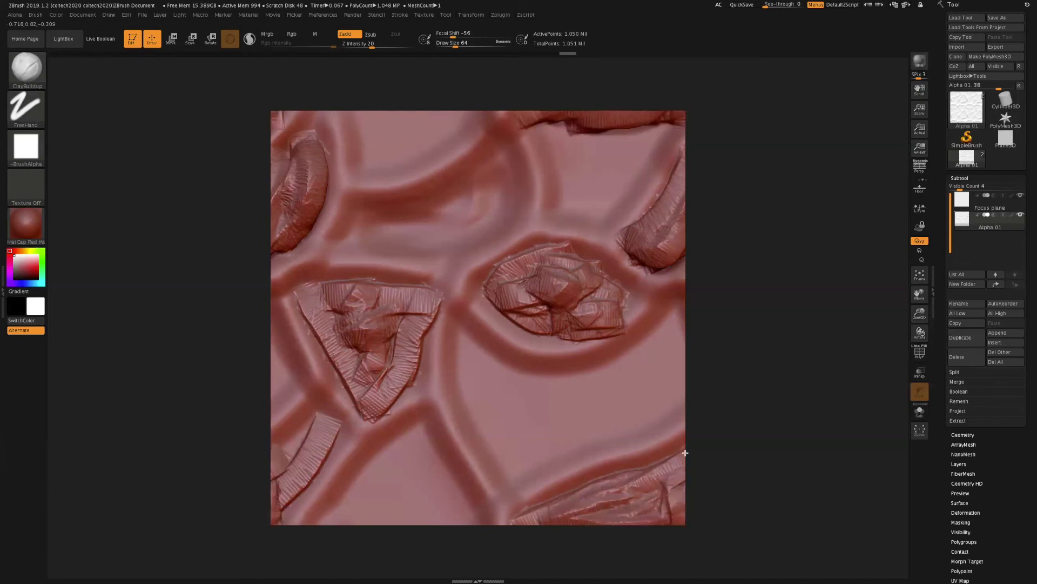
{"action": "left_click_drag", "start_coordinate": [576, 495], "coordinate": [687, 463]}
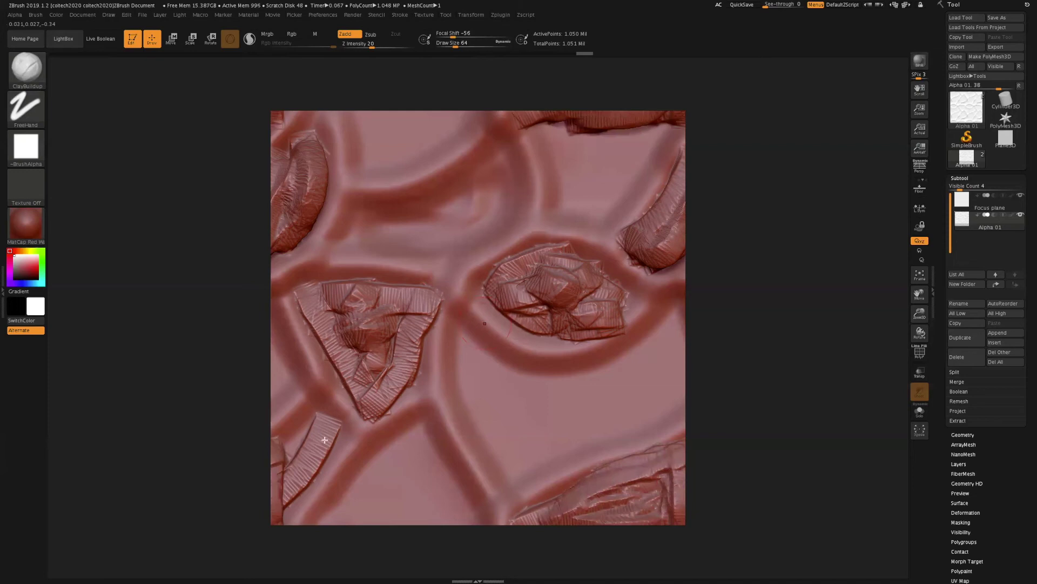
{"action": "mouse_move", "coordinate": [322, 425]}
{"action": "left_mouse_down"}
{"action": "mouse_move", "coordinate": [280, 457]}
{"action": "mouse_move", "coordinate": [283, 519]}
{"action": "left_mouse_up"}
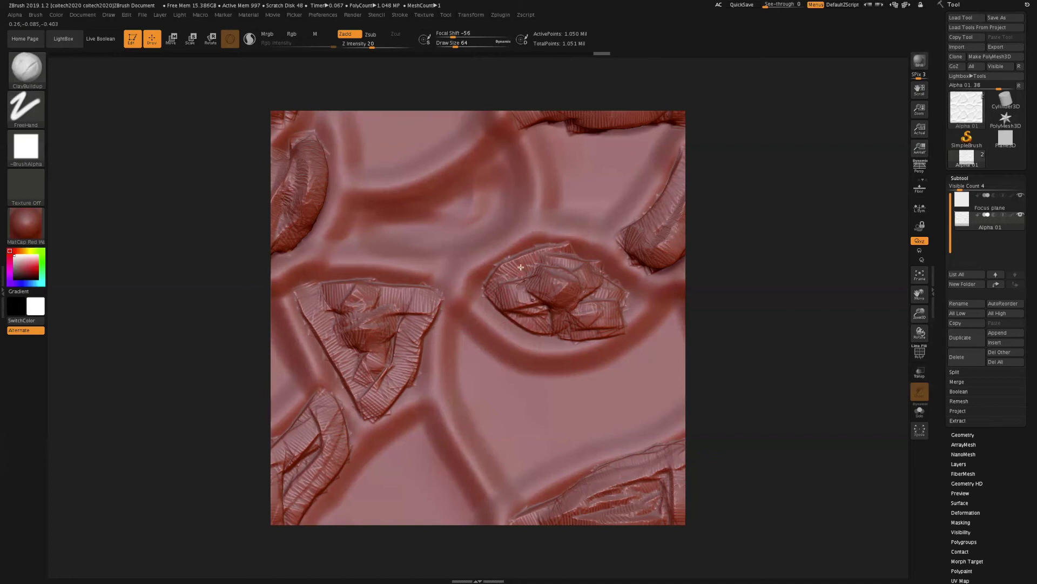
Step: Add more ClayBuildup strokes around the rim and across the middle of the oval cell
{"action": "left_click_drag", "start_coordinate": [520, 256], "coordinate": [486, 293]}
{"action": "mouse_move", "coordinate": [541, 326]}
{"action": "left_mouse_down"}
{"action": "mouse_move", "coordinate": [619, 307]}
{"action": "mouse_move", "coordinate": [562, 267]}
{"action": "mouse_move", "coordinate": [560, 324]}
{"action": "left_mouse_up"}
{"action": "left_click_drag", "start_coordinate": [498, 311], "coordinate": [583, 305]}
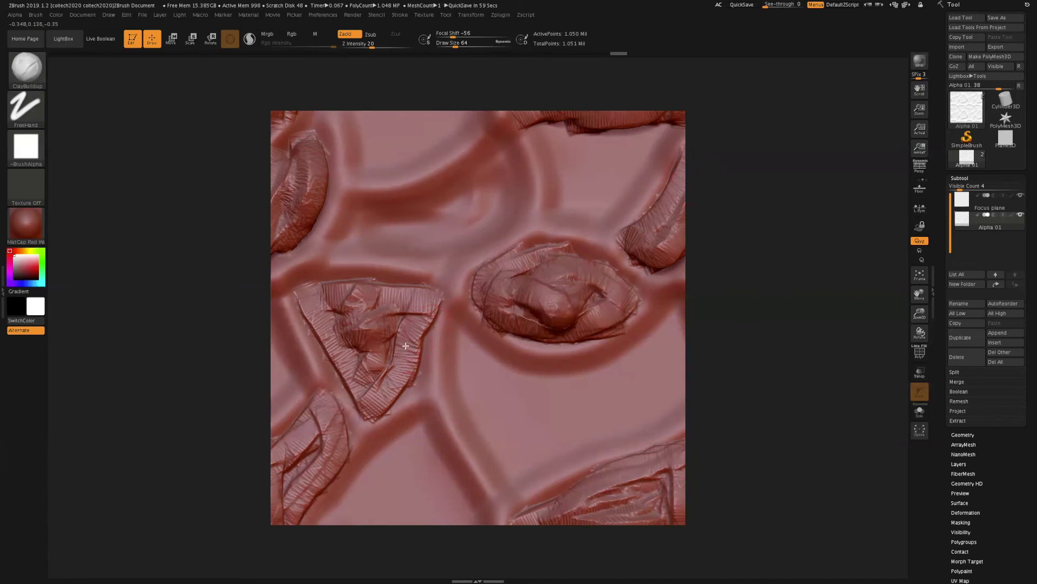
{"action": "left_click_drag", "start_coordinate": [763, 264], "coordinate": [804, 240], "text": "shift"}
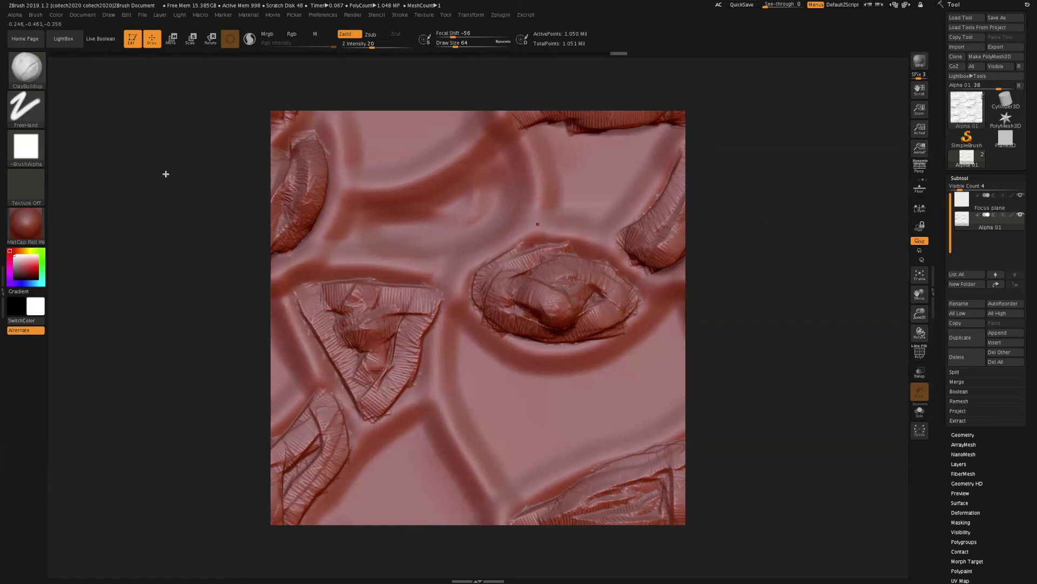
Step: Grab the sculpted document as a new alpha with GrabDoc
{"action": "mouse_move", "coordinate": [25, 156]}
{"action": "left_click", "coordinate": [17, 144]}
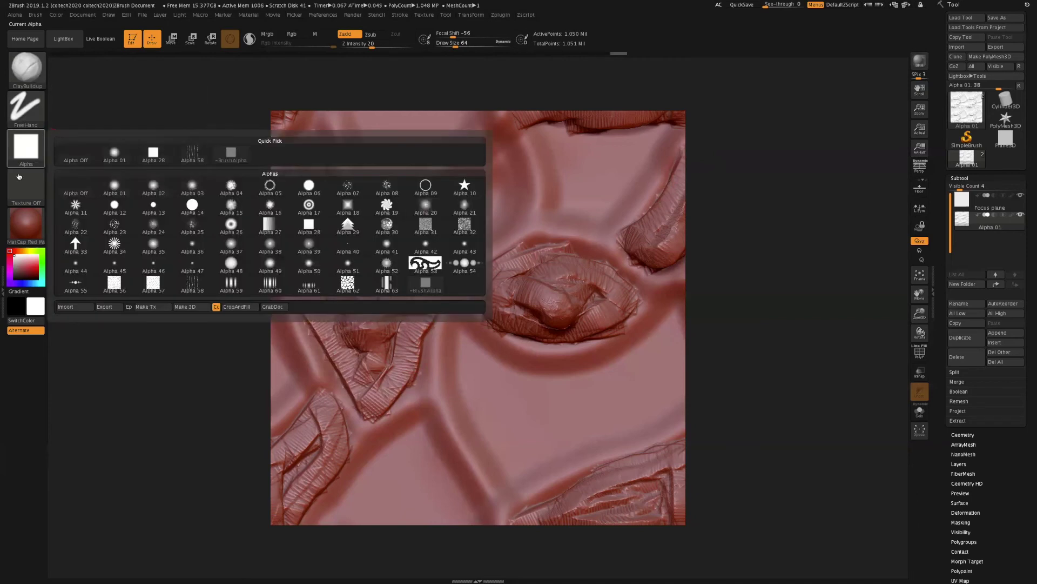
{"action": "left_click", "coordinate": [29, 152]}
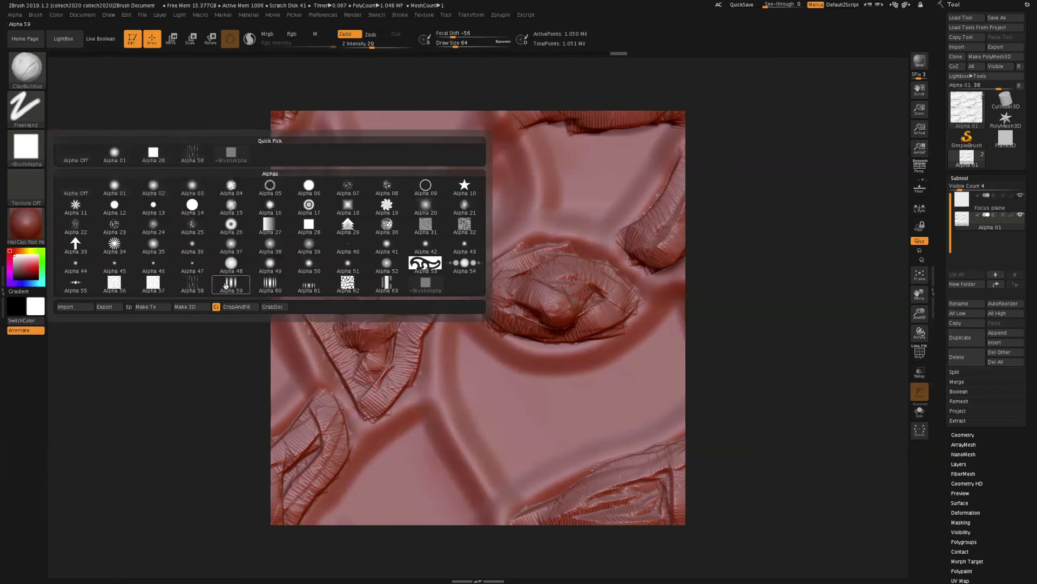
{"action": "left_click", "coordinate": [281, 307]}
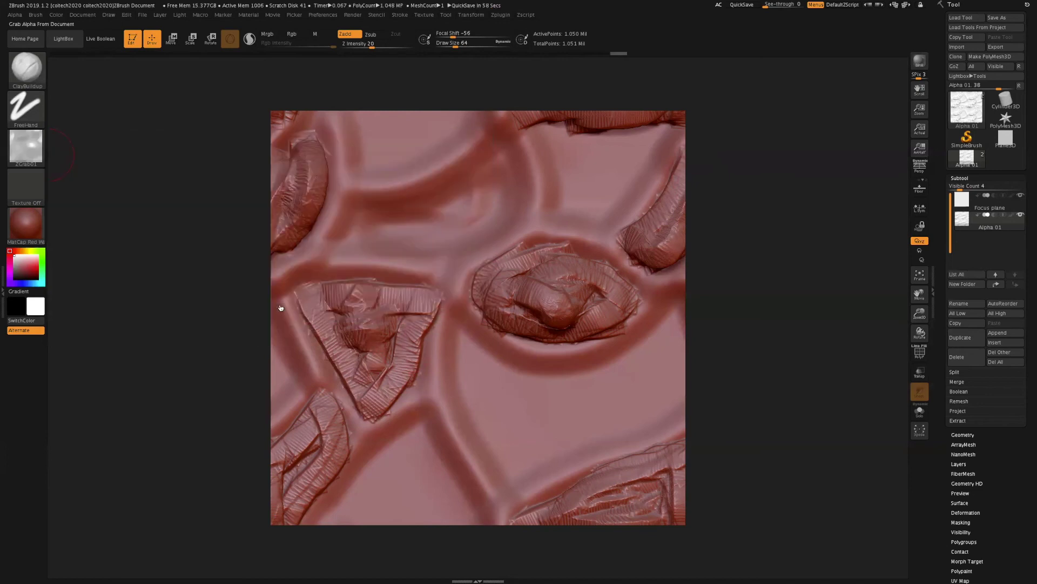
Step: Examine the grabbed alpha's preview and the file formats offered for exporting it, leaving without saving a file
{"action": "mouse_move", "coordinate": [22, 146]}
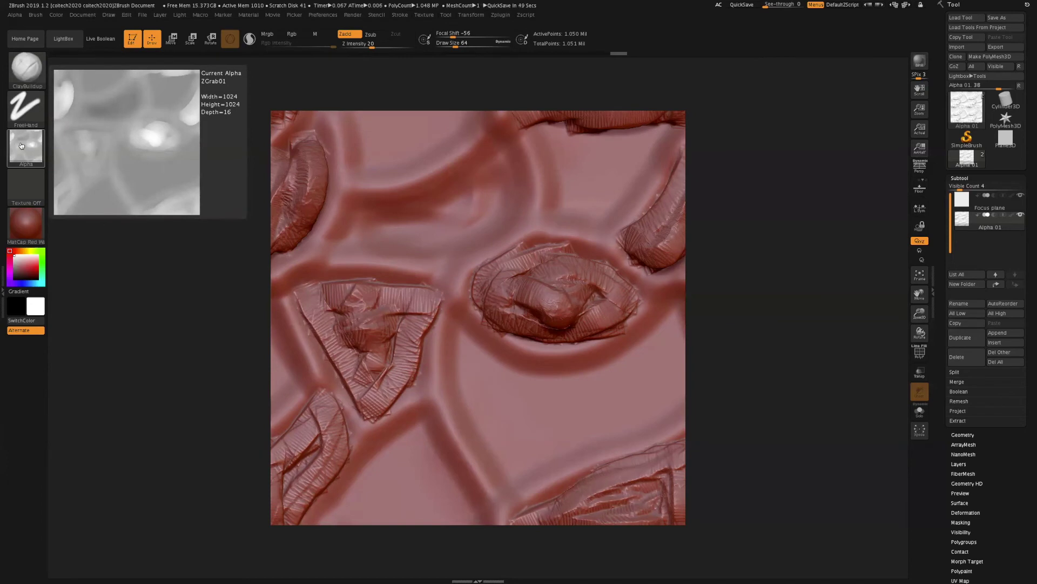
{"action": "left_click", "coordinate": [22, 145]}
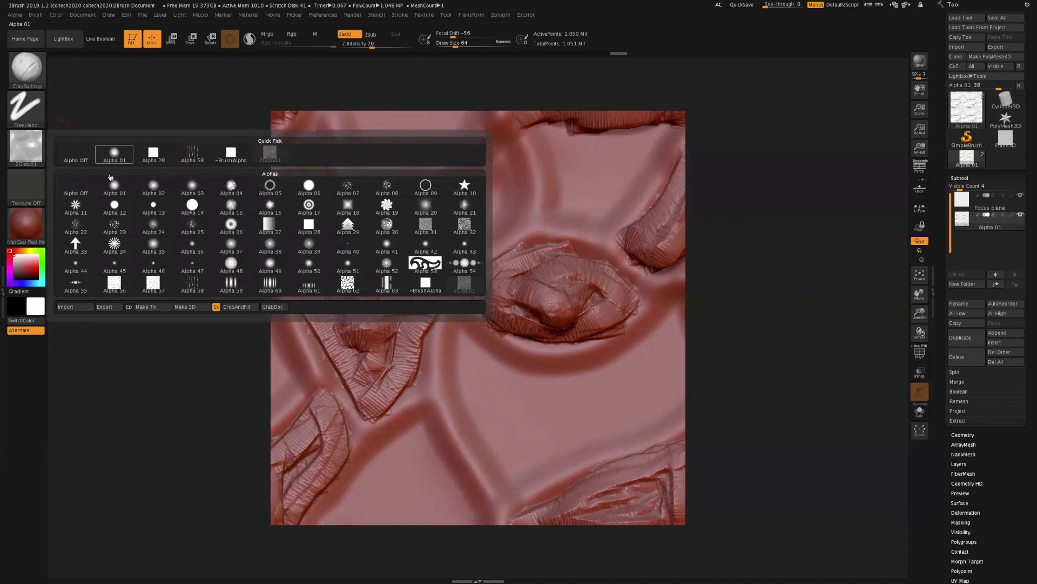
{"action": "left_click", "coordinate": [105, 306]}
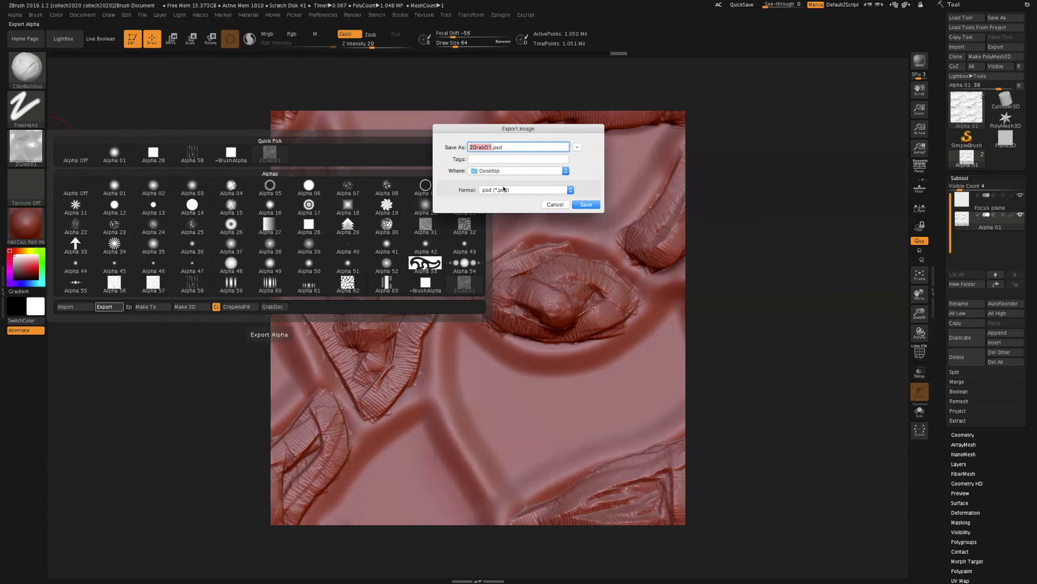
{"action": "left_click", "coordinate": [504, 191]}
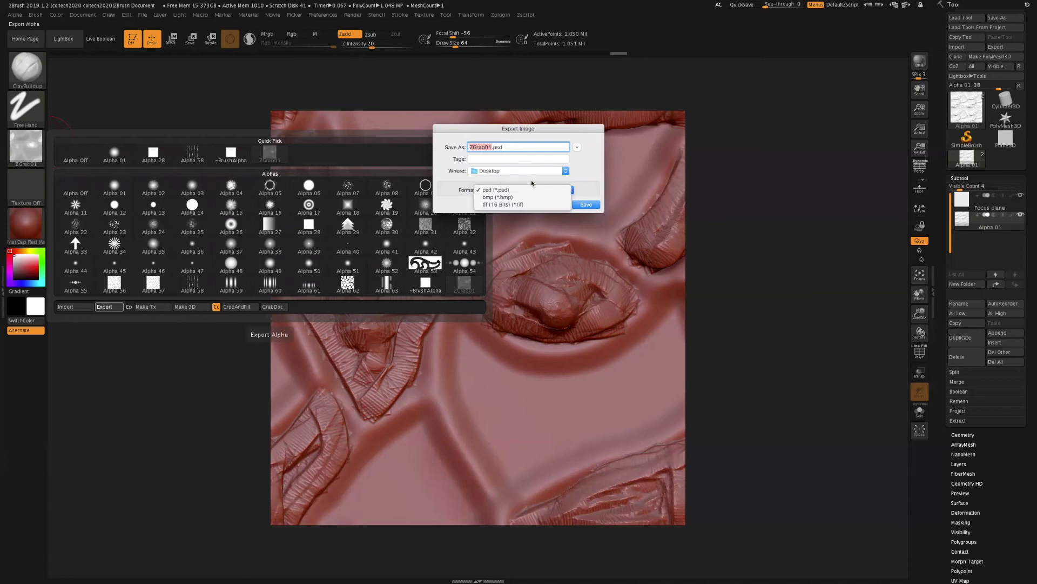
{"action": "left_click", "coordinate": [574, 168]}
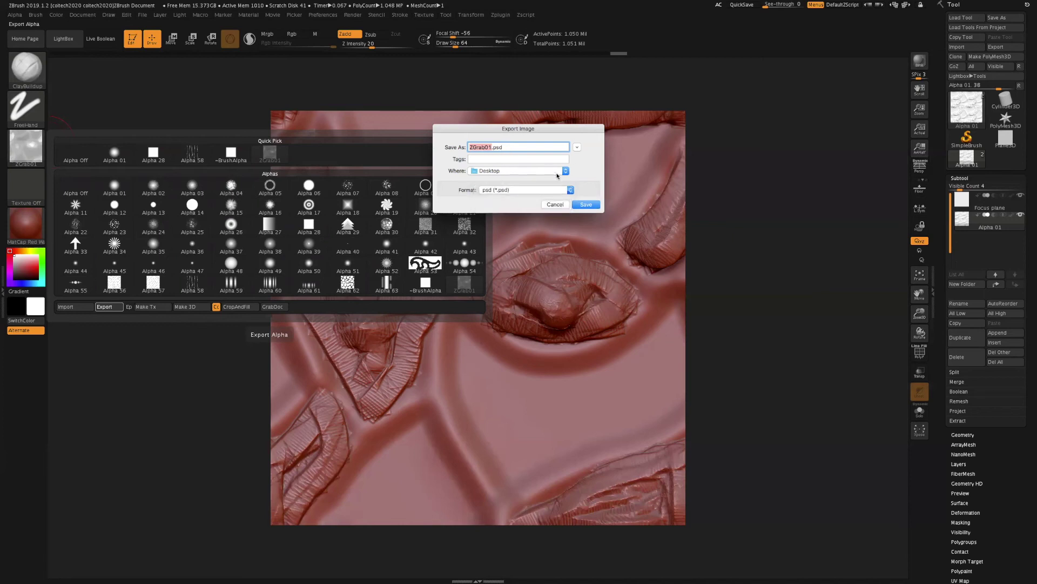
{"action": "left_click", "coordinate": [555, 204]}
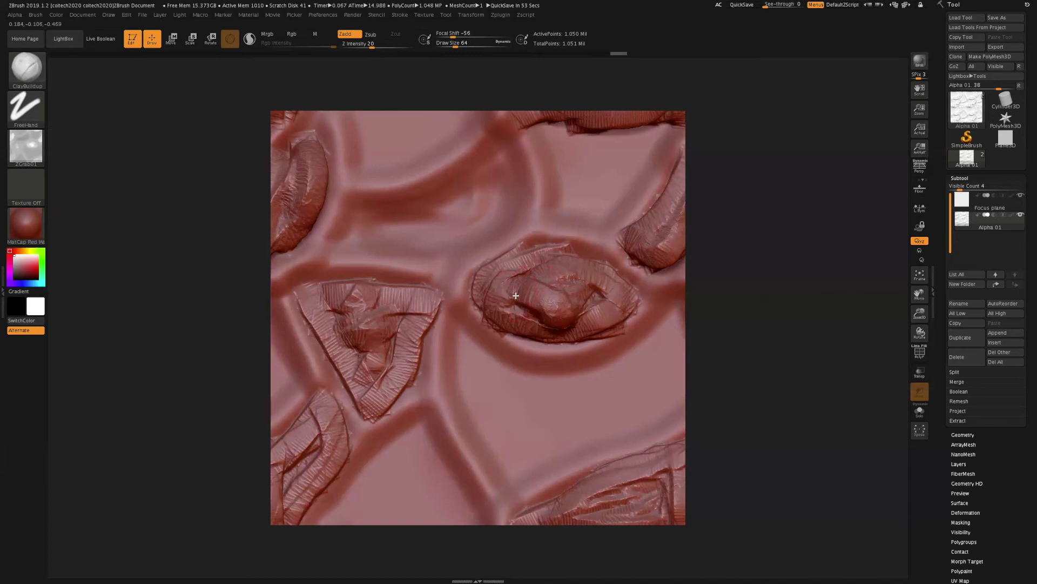
Step: Smooth the clay strokes in all the built-up cells with the Smooth brush at draw size 192
{"action": "key", "text": "shift"}
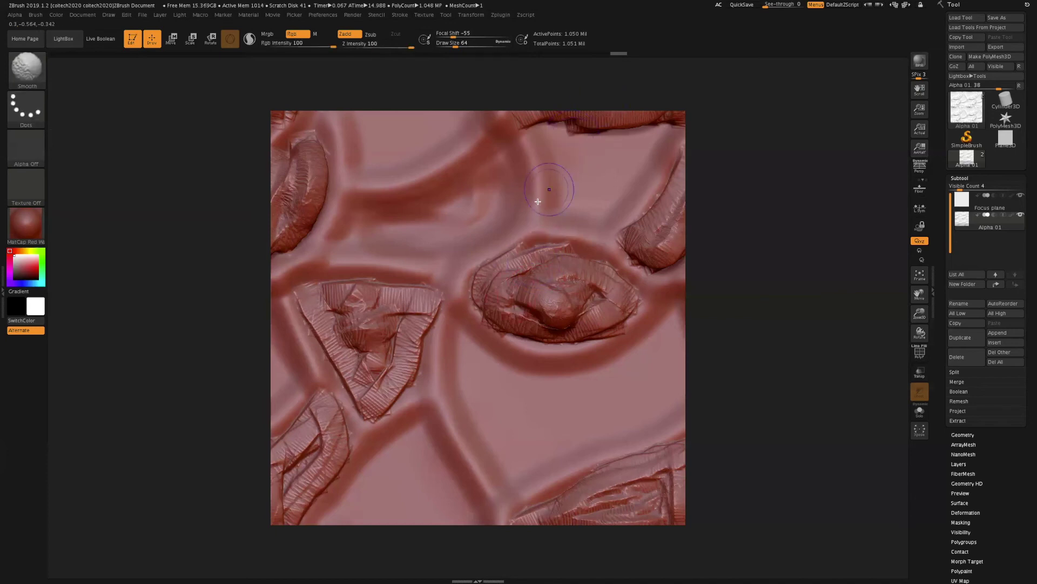
{"action": "left_click_drag", "start_coordinate": [455, 46], "coordinate": [469, 46]}
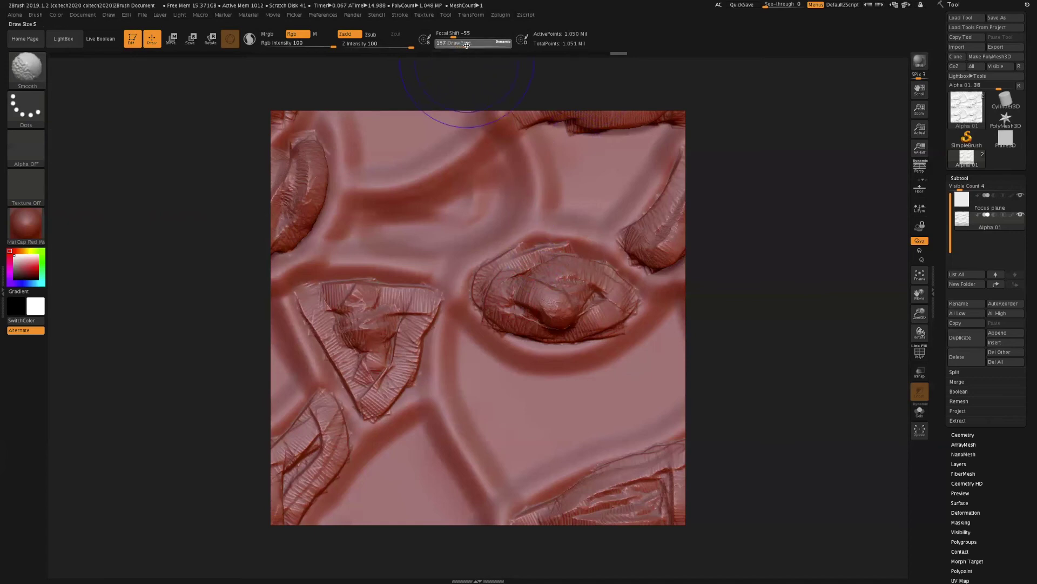
{"action": "mouse_move", "coordinate": [514, 284]}
{"action": "left_mouse_down", "text": "shift"}
{"action": "mouse_move", "coordinate": [541, 266]}
{"action": "mouse_move", "coordinate": [580, 315]}
{"action": "mouse_move", "coordinate": [508, 308]}
{"action": "left_mouse_up", "text": "shift"}
{"action": "mouse_move", "coordinate": [432, 289]}
{"action": "left_mouse_down", "text": "shift"}
{"action": "mouse_move", "coordinate": [401, 379]}
{"action": "mouse_move", "coordinate": [351, 346]}
{"action": "mouse_move", "coordinate": [409, 408]}
{"action": "left_mouse_up", "text": "shift"}
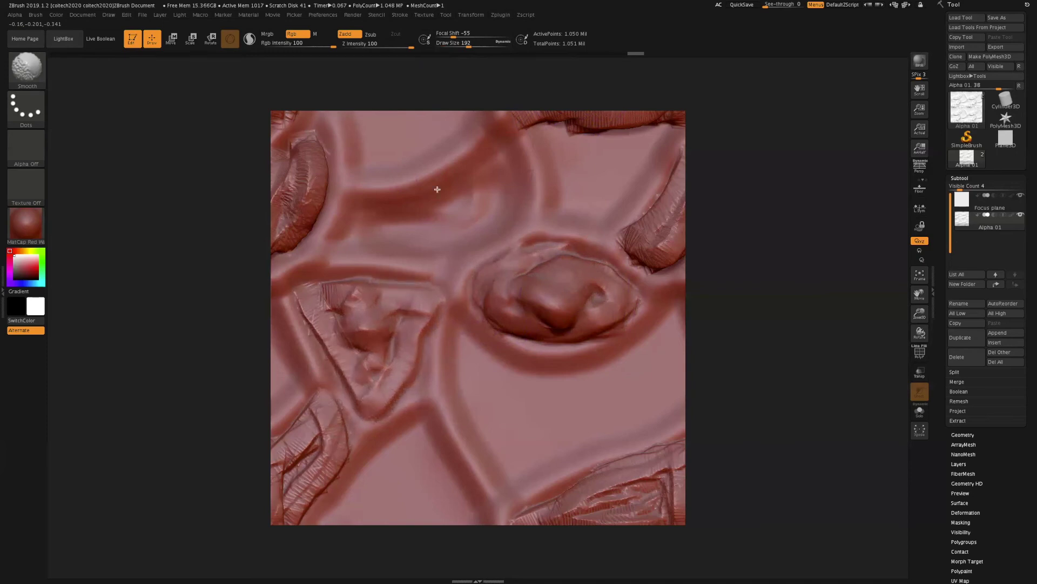
{"action": "mouse_move", "coordinate": [359, 225]}
{"action": "left_mouse_down", "text": "shift"}
{"action": "mouse_move", "coordinate": [327, 174]}
{"action": "mouse_move", "coordinate": [368, 305]}
{"action": "mouse_move", "coordinate": [360, 448]}
{"action": "mouse_move", "coordinate": [534, 453]}
{"action": "mouse_move", "coordinate": [650, 472]}
{"action": "left_mouse_up", "text": "shift"}
{"action": "mouse_move", "coordinate": [662, 238]}
{"action": "left_mouse_down", "text": "shift"}
{"action": "mouse_move", "coordinate": [672, 216]}
{"action": "mouse_move", "coordinate": [649, 121]}
{"action": "mouse_move", "coordinate": [399, 139]}
{"action": "mouse_move", "coordinate": [294, 129]}
{"action": "left_mouse_up", "text": "shift"}
{"action": "mouse_move", "coordinate": [338, 163]}
{"action": "left_mouse_down", "text": "shift"}
{"action": "mouse_move", "coordinate": [315, 489]}
{"action": "mouse_move", "coordinate": [497, 420]}
{"action": "mouse_move", "coordinate": [667, 497]}
{"action": "mouse_move", "coordinate": [659, 165]}
{"action": "left_mouse_up", "text": "shift"}
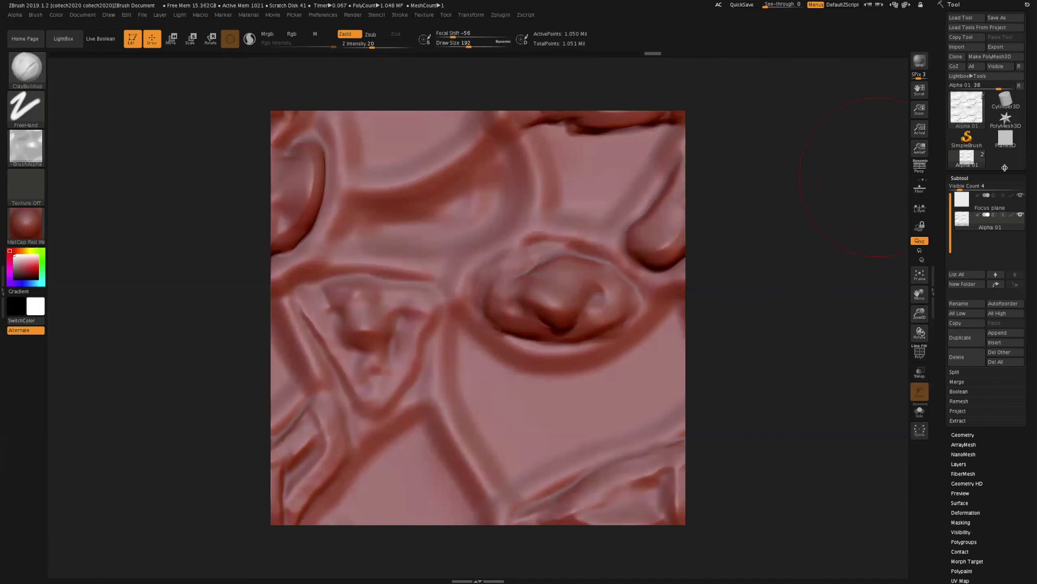
Step: Append a Sphere3D as a new subtool and make it the active one
{"action": "left_click", "coordinate": [967, 313]}
{"action": "left_click", "coordinate": [997, 334]}
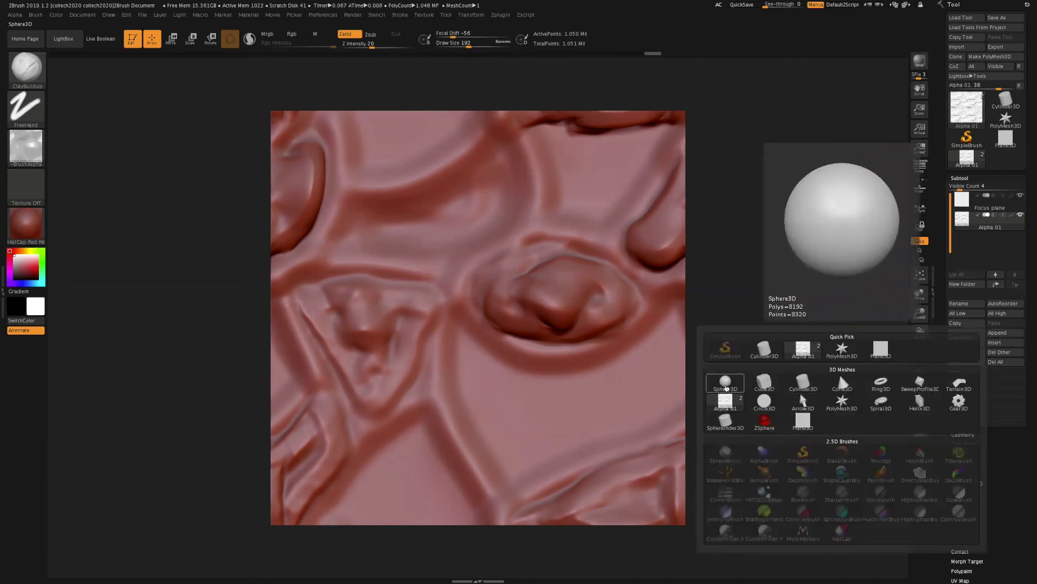
{"action": "left_click", "coordinate": [725, 385]}
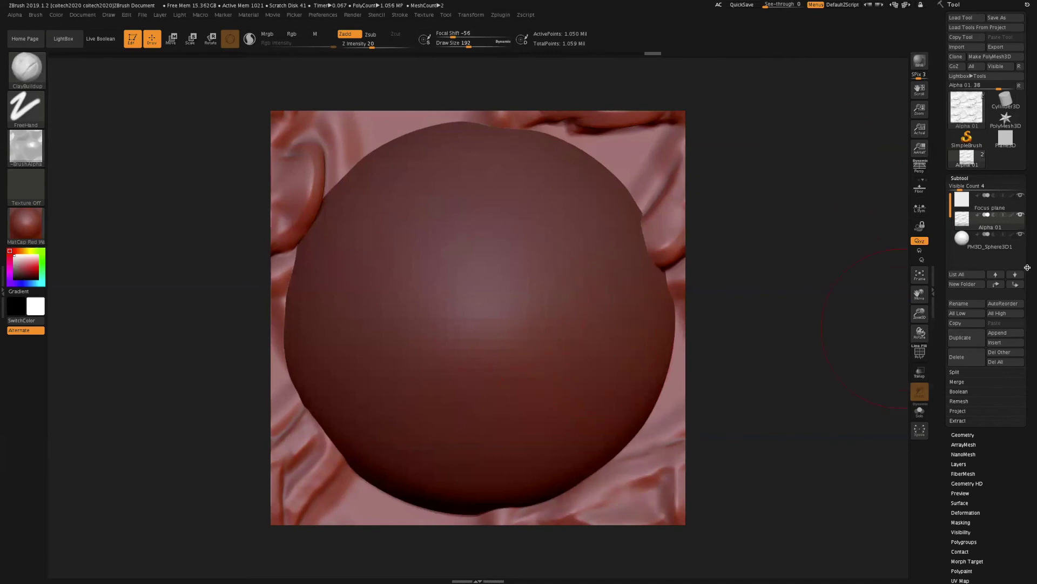
{"action": "left_click", "coordinate": [965, 243]}
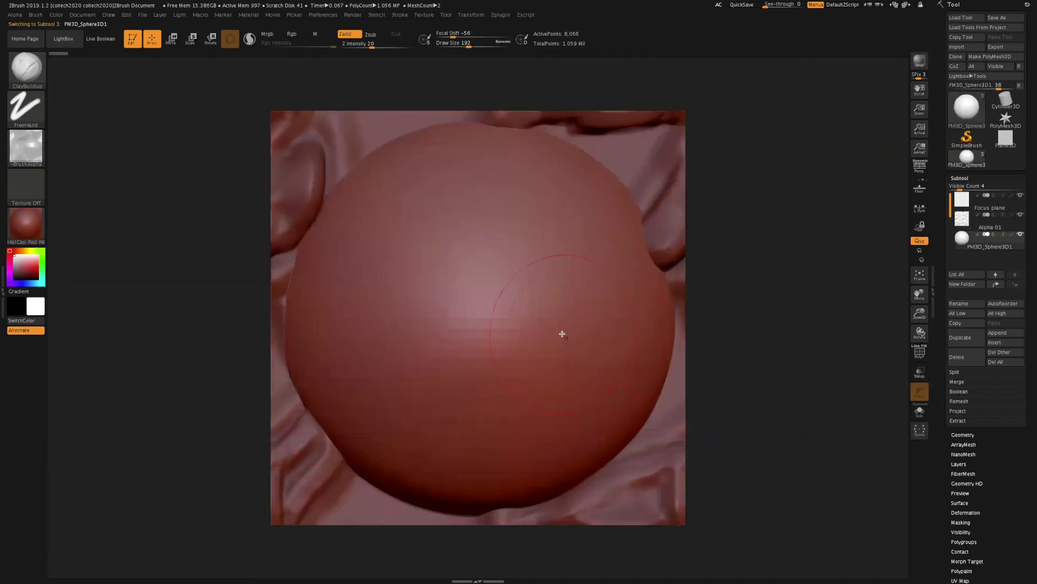
Step: Scale the sphere down and move it to the upper-left area of the plane
{"action": "key", "text": "r"}
{"action": "left_click_drag", "start_coordinate": [478, 318], "coordinate": [277, 342]}
{"action": "left_click_drag", "start_coordinate": [430, 322], "coordinate": [327, 323]}
{"action": "left_click_drag", "start_coordinate": [373, 268], "coordinate": [409, 117]}
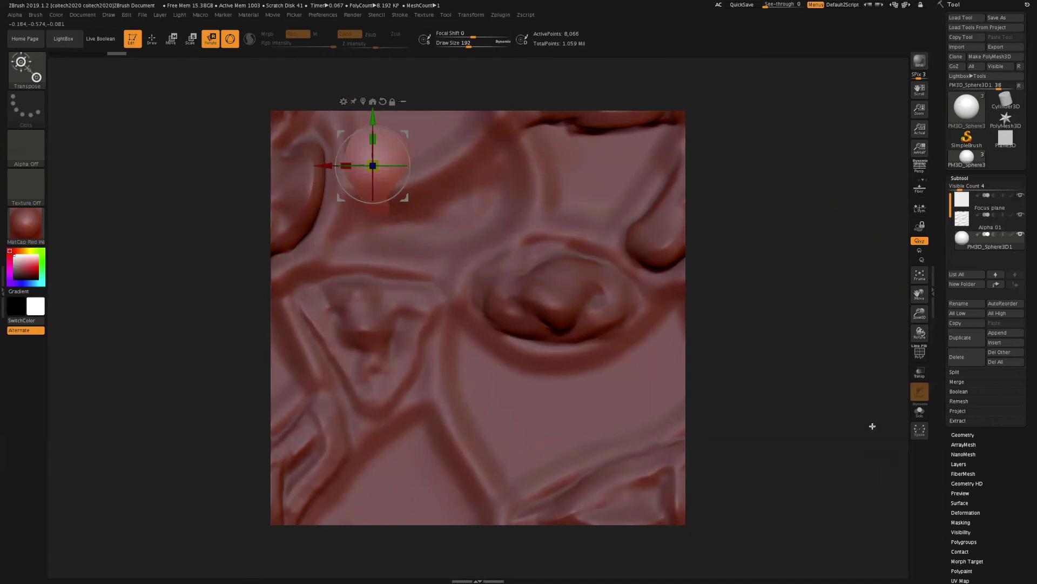
Step: Offset the sphere along the Z axis only so it rises out of the plane, and shift it slightly down and left
{"action": "left_click", "coordinate": [965, 512]}
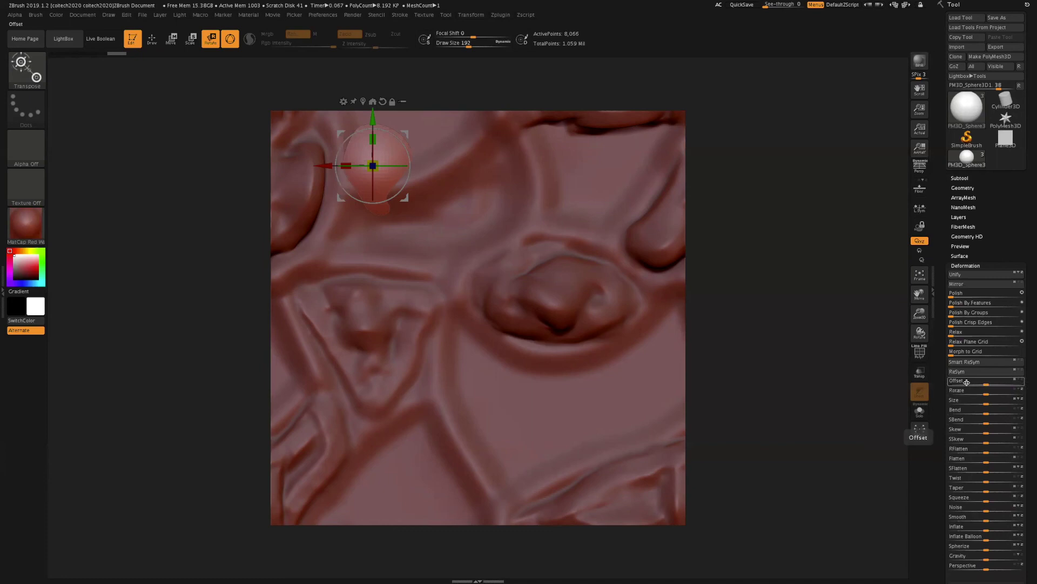
{"action": "left_click", "coordinate": [1022, 381]}
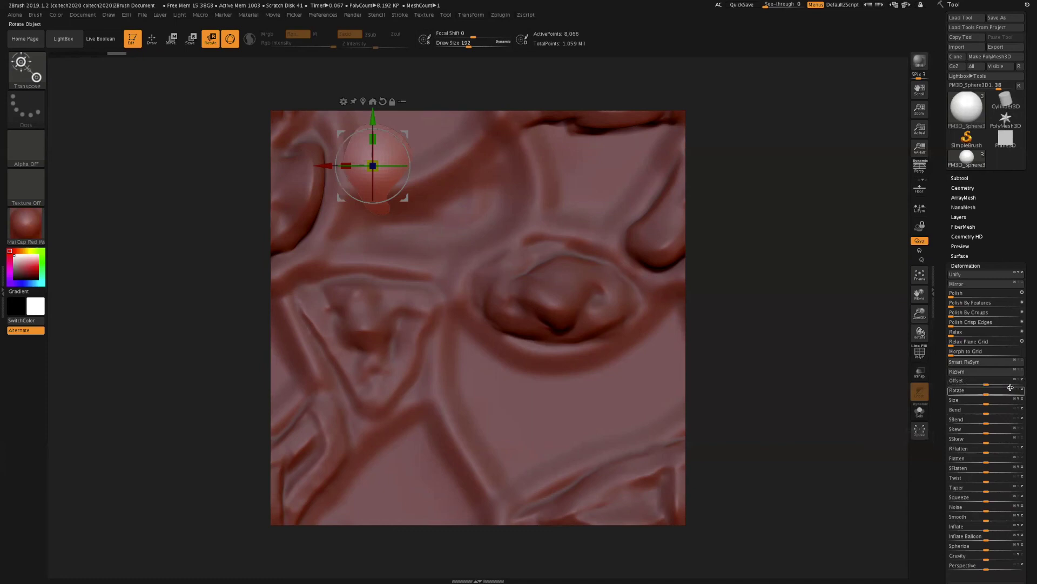
{"action": "left_click", "coordinate": [1015, 380]}
{"action": "left_click_drag", "start_coordinate": [986, 382], "coordinate": [980, 382]}
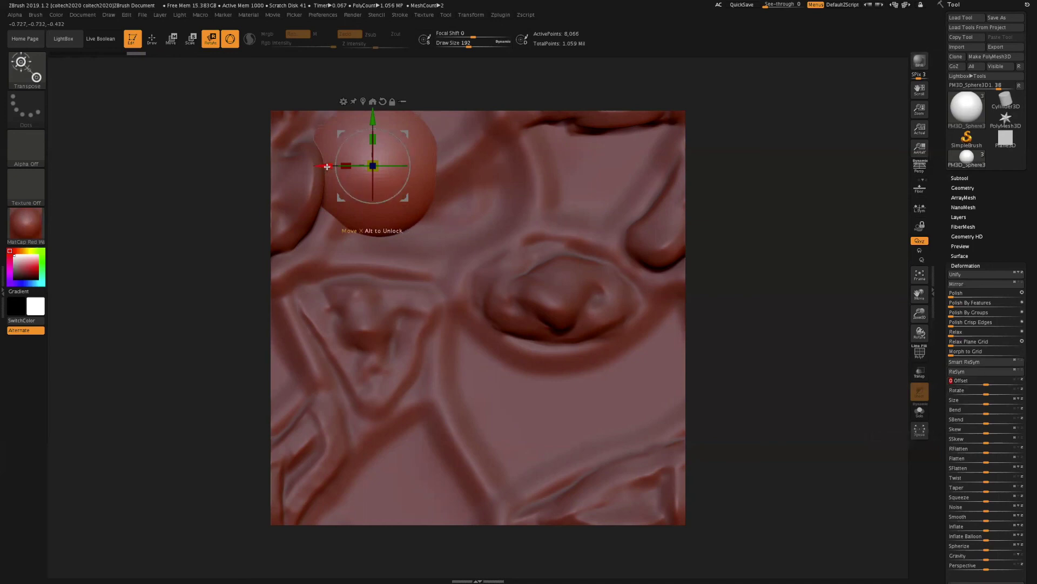
{"action": "left_click_drag", "start_coordinate": [372, 118], "coordinate": [368, 135]}
{"action": "left_click_drag", "start_coordinate": [328, 182], "coordinate": [304, 182]}
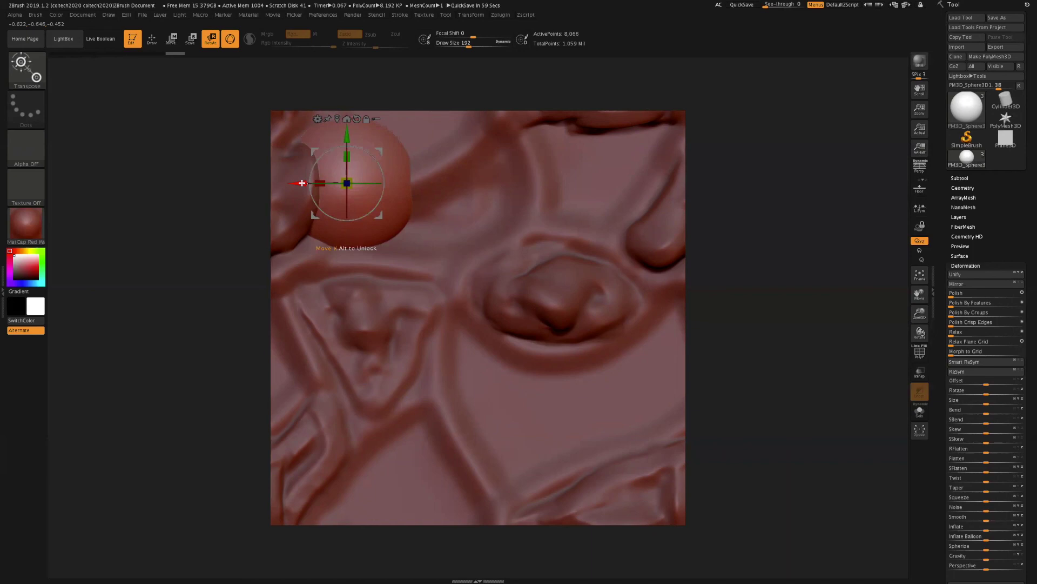
Step: Place a large copy of the sphere at the plane's lower right and small copies at its lower left and upper right
{"action": "left_click_drag", "start_coordinate": [303, 183], "coordinate": [518, 189], "text": "ctrl"}
{"action": "left_click_drag", "start_coordinate": [559, 135], "coordinate": [371, 440]}
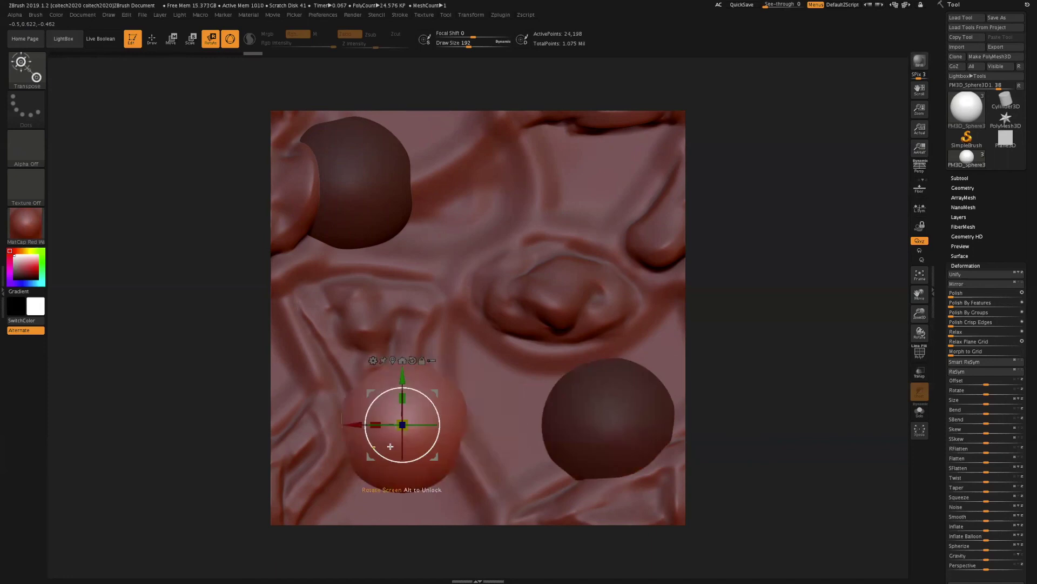
{"action": "left_click_drag", "start_coordinate": [394, 425], "coordinate": [362, 438]}
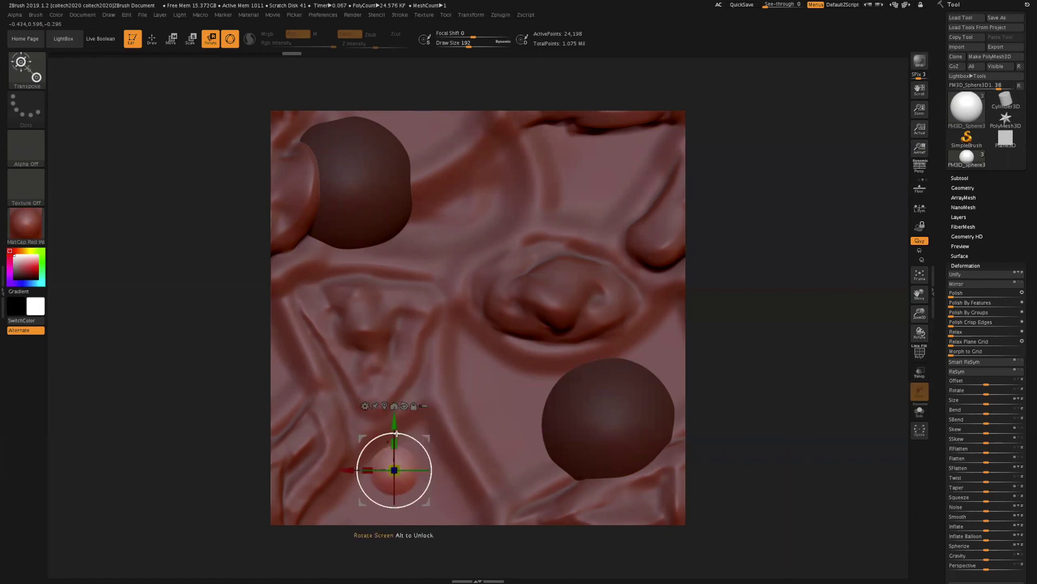
{"action": "left_click_drag", "start_coordinate": [473, 362], "coordinate": [632, 152], "text": "ctrl"}
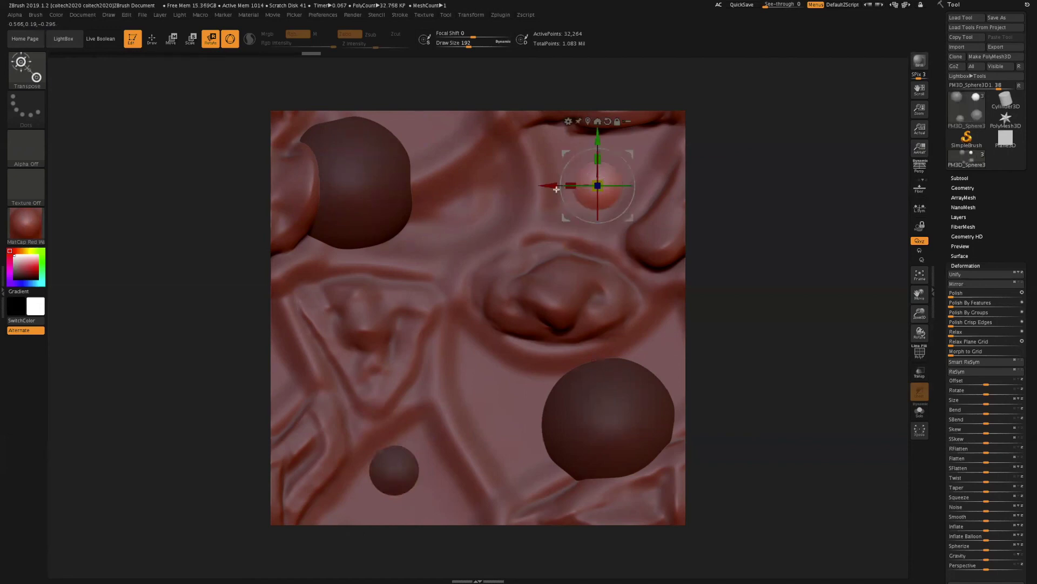
Step: Make the Alpha 01 subtool active in Draw mode and grab the document with the sculpted plane and spheres as a new alpha
{"action": "left_click", "coordinate": [961, 179]}
{"action": "mouse_move", "coordinate": [960, 221]}
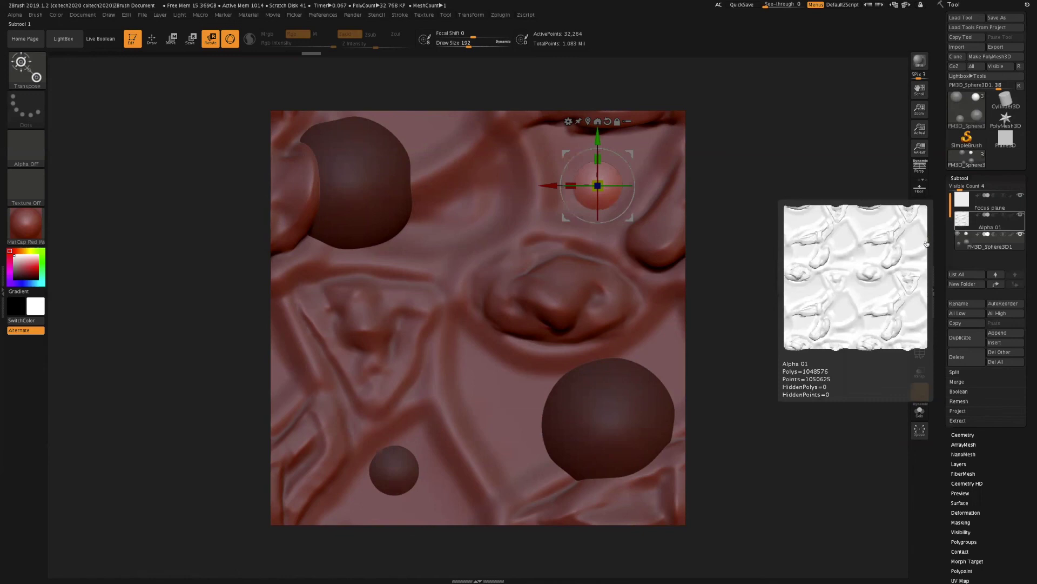
{"action": "left_click", "coordinate": [960, 220]}
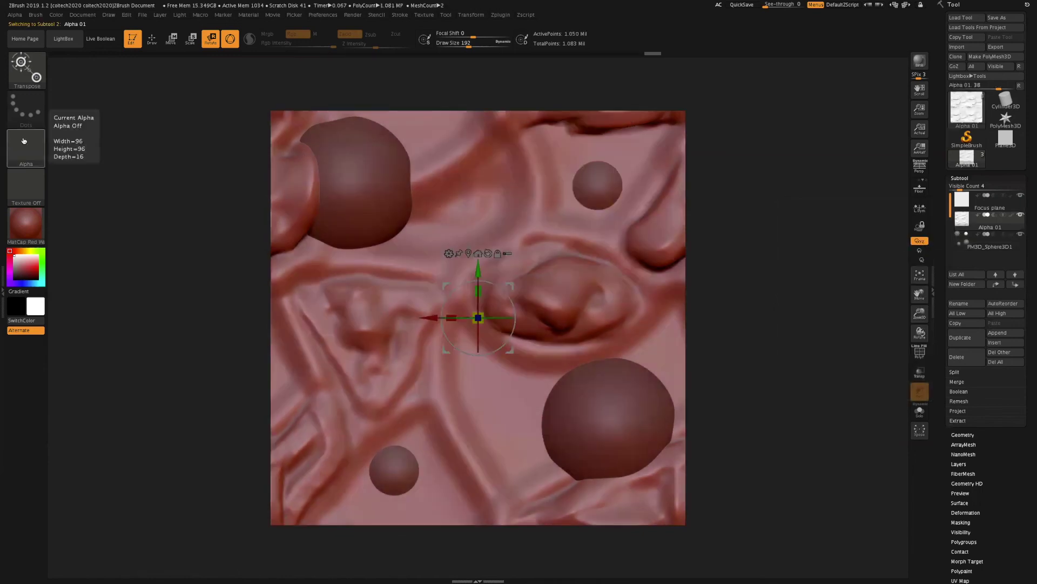
{"action": "key", "text": "q"}
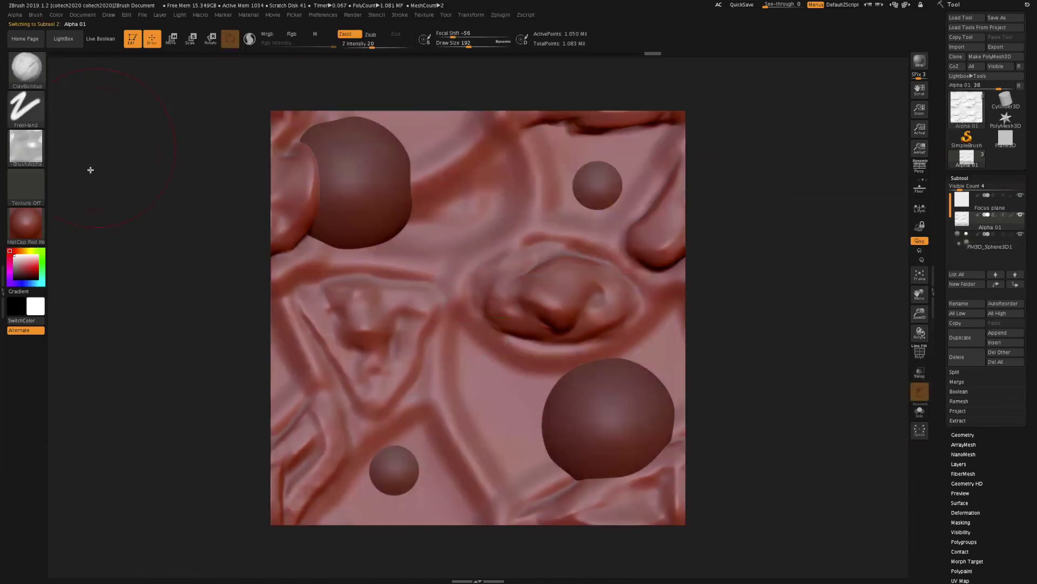
{"action": "left_click", "coordinate": [23, 152]}
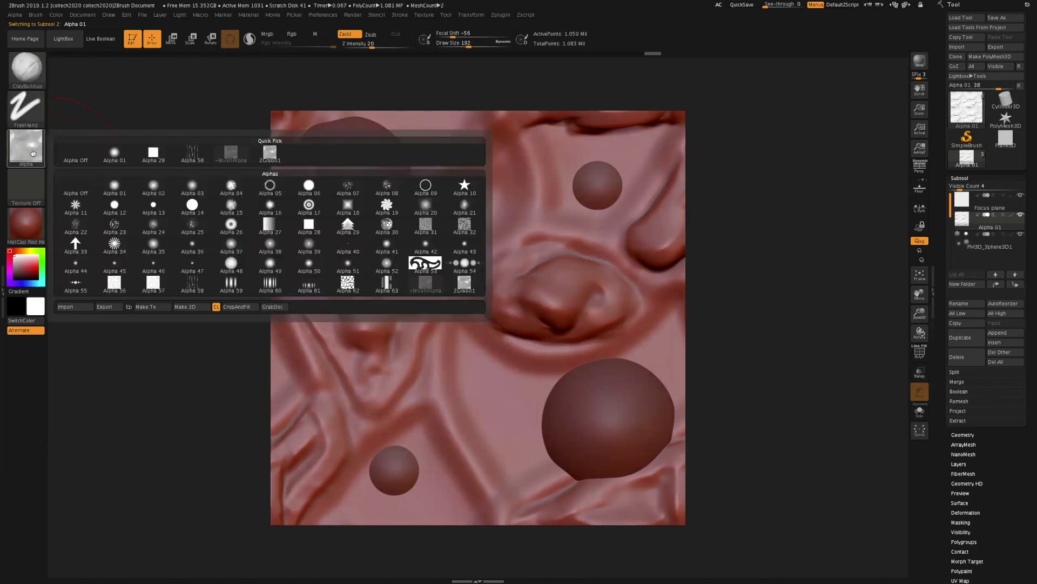
{"action": "left_click", "coordinate": [276, 307]}
Step: Examine the file formats offered for exporting the grabbed alpha, and close the export dialog without saving
{"action": "mouse_move", "coordinate": [30, 151]}
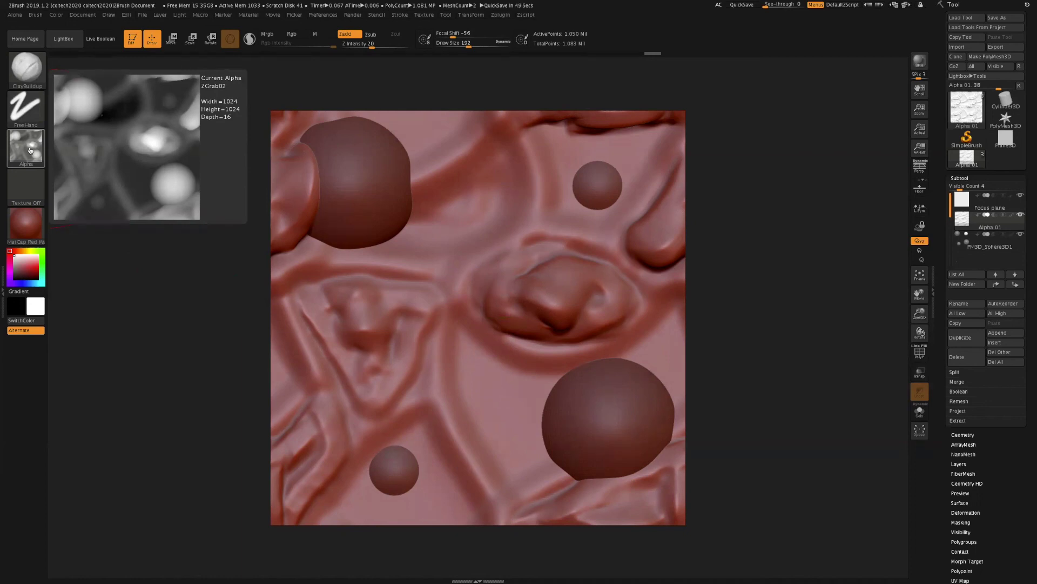
{"action": "left_click", "coordinate": [30, 151]}
{"action": "left_click", "coordinate": [33, 146]}
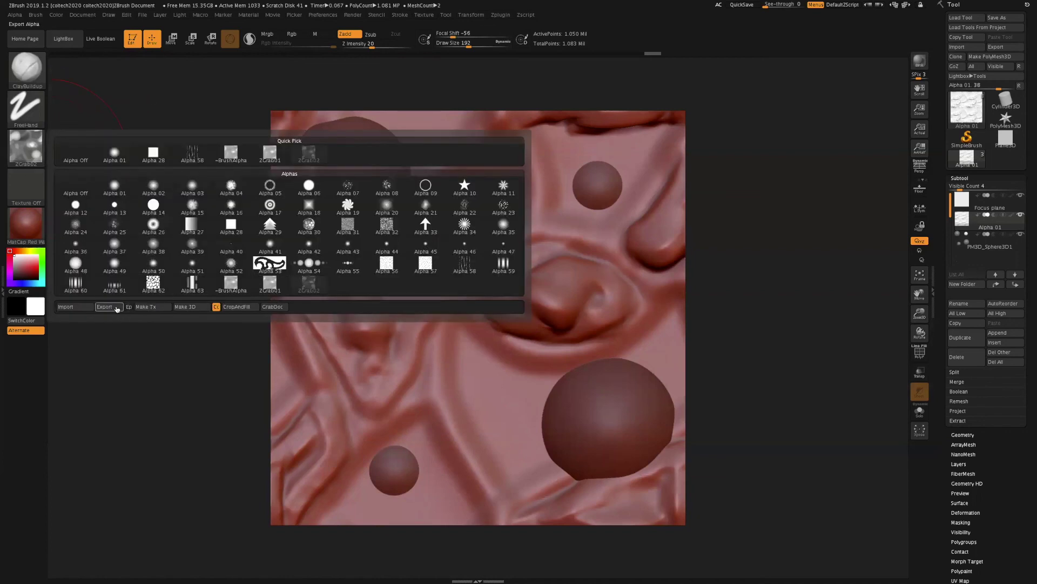
{"action": "left_click", "coordinate": [116, 308]}
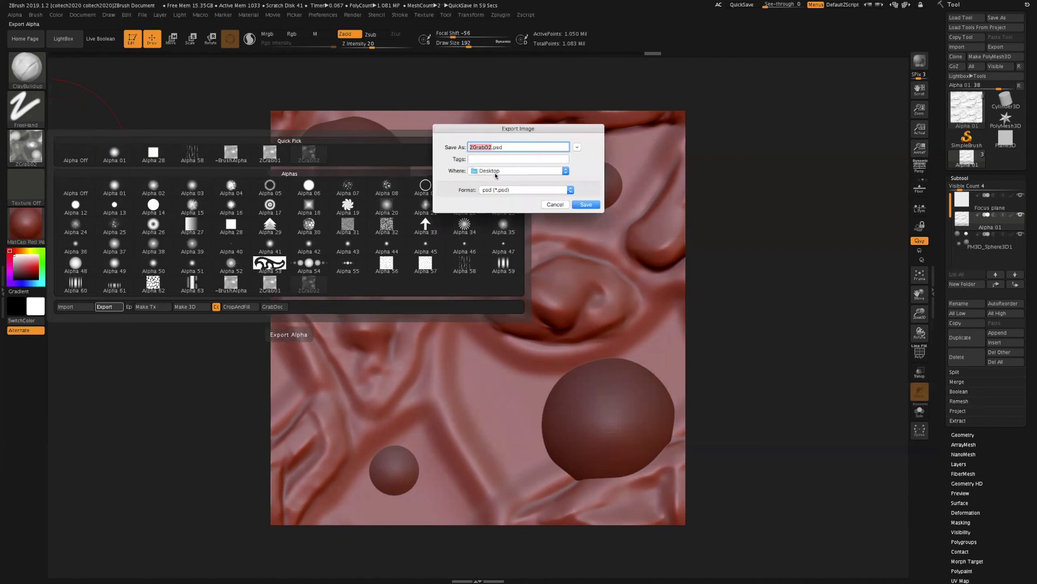
{"action": "left_click", "coordinate": [499, 191]}
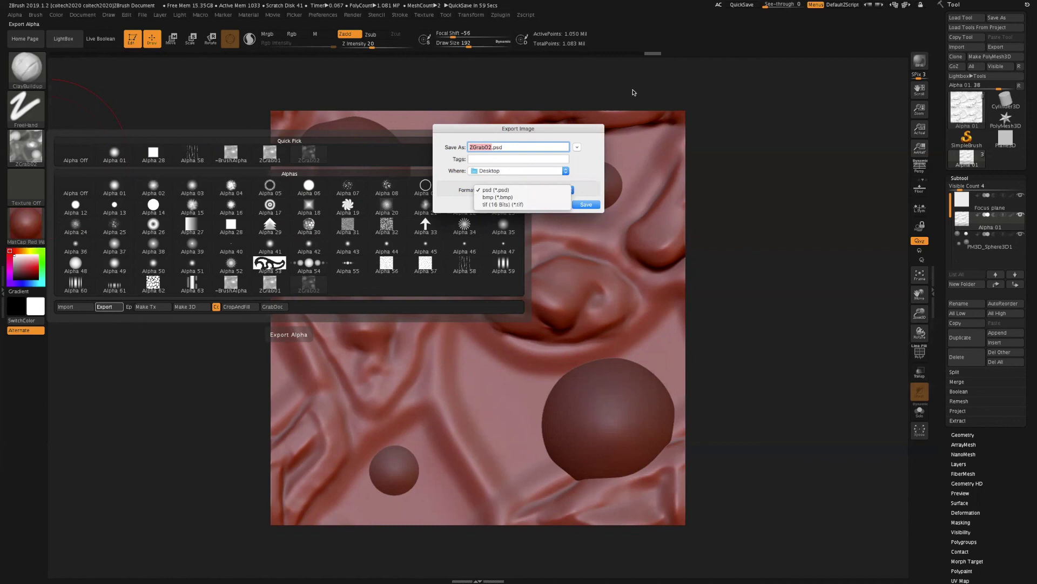
{"action": "left_click", "coordinate": [794, 112]}
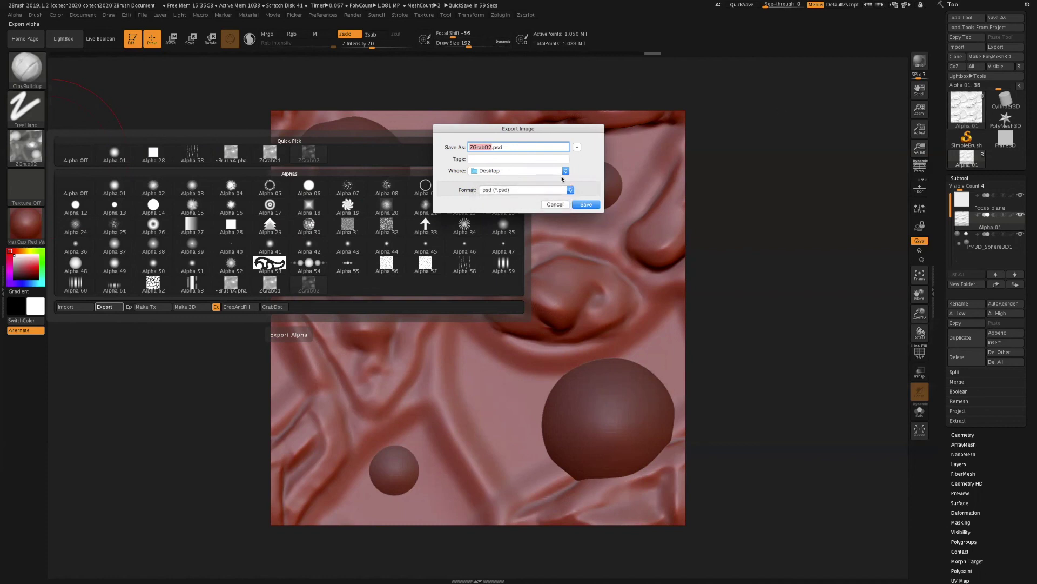
{"action": "left_click", "coordinate": [556, 204]}
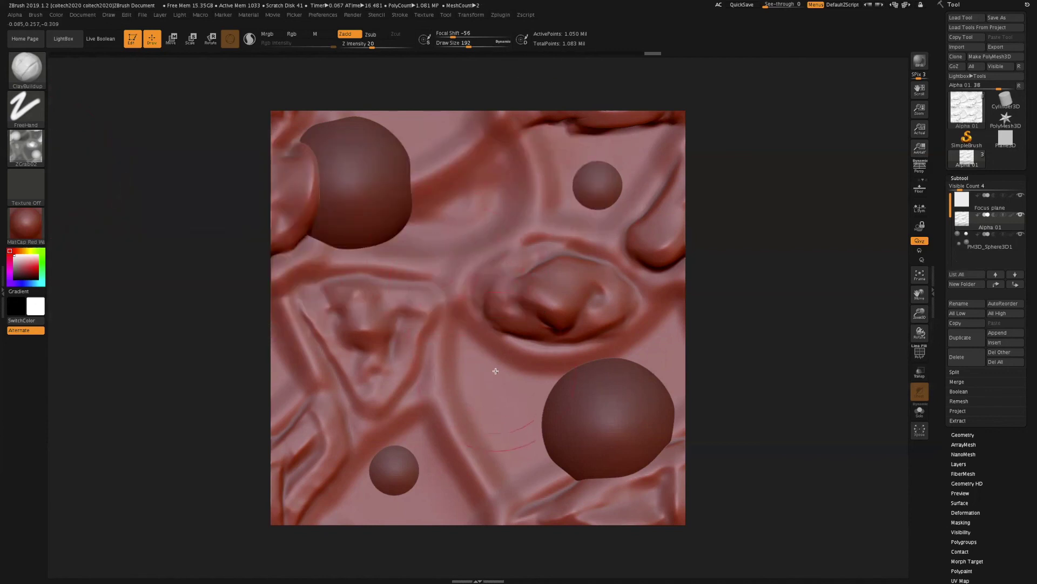